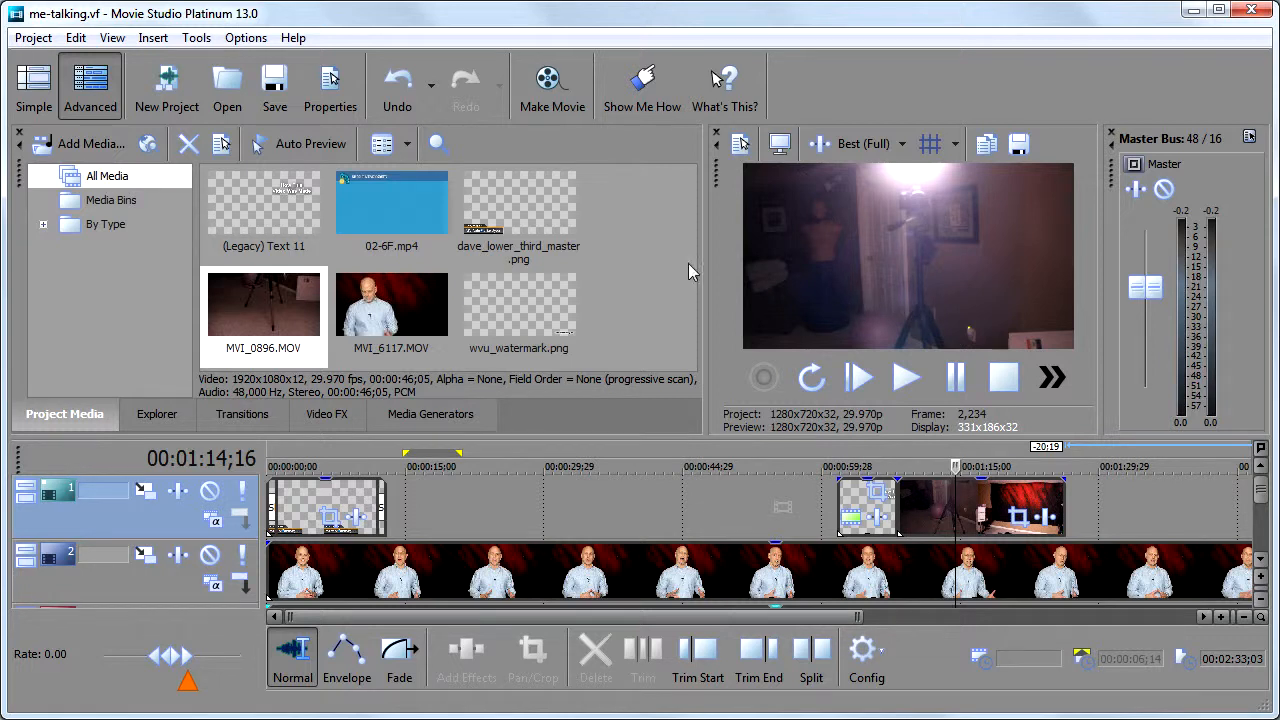
Add 02-6F.mp4 to track 2 after the talking-head footage and move it flush against that clip's end.
{"action": "left_click", "coordinate": [385, 206]}
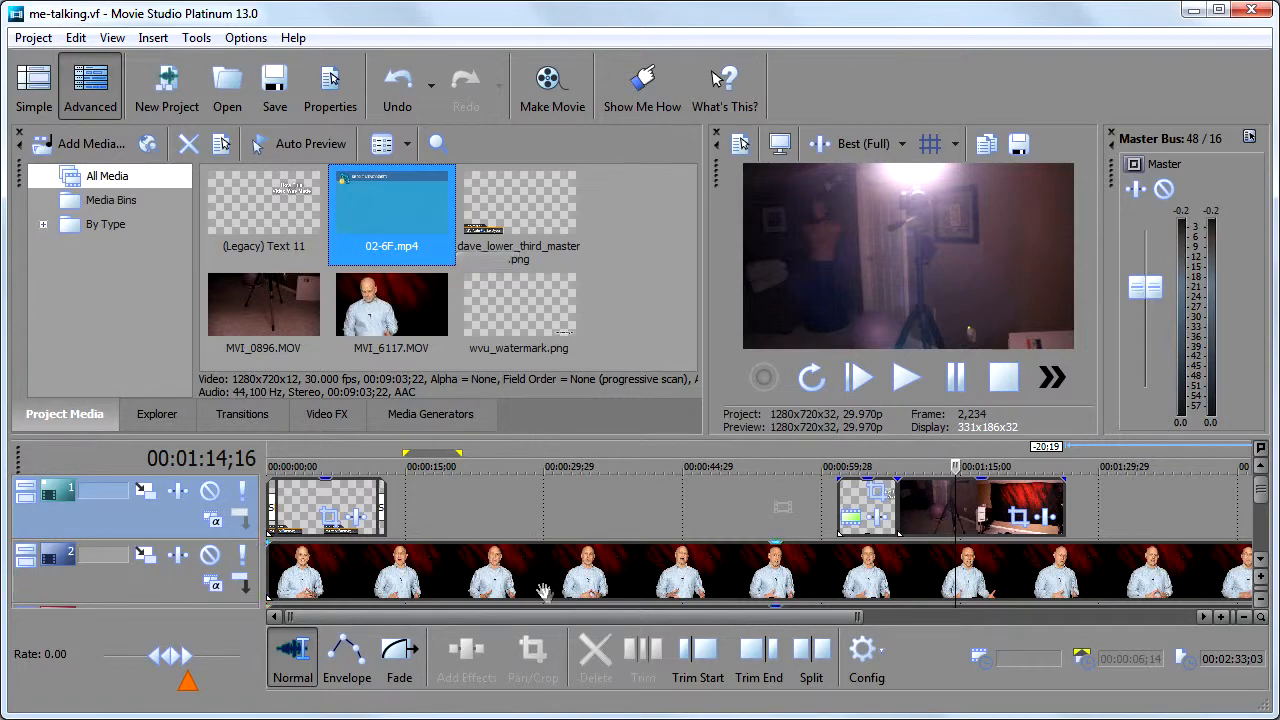
{"action": "left_click_drag", "start_coordinate": [542, 624], "coordinate": [985, 632]}
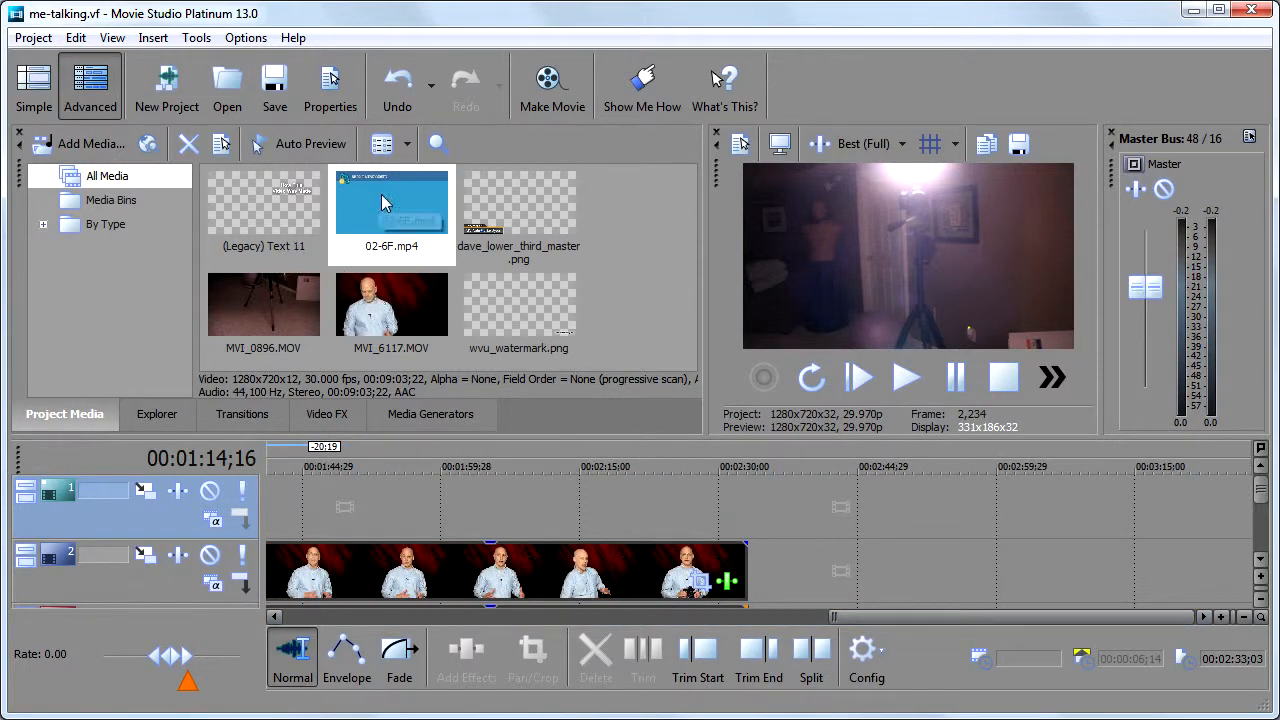
{"action": "left_click_drag", "start_coordinate": [385, 212], "coordinate": [800, 565]}
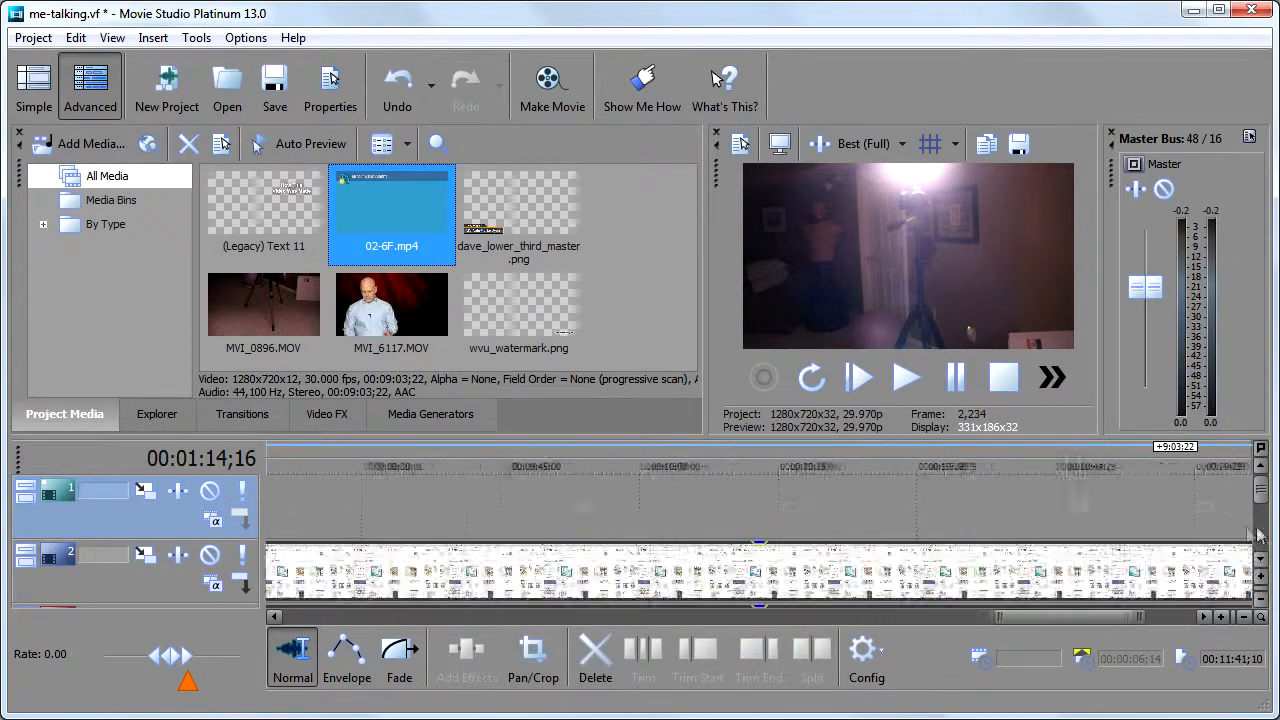
{"action": "left_click_drag", "start_coordinate": [1085, 616], "coordinate": [478, 652]}
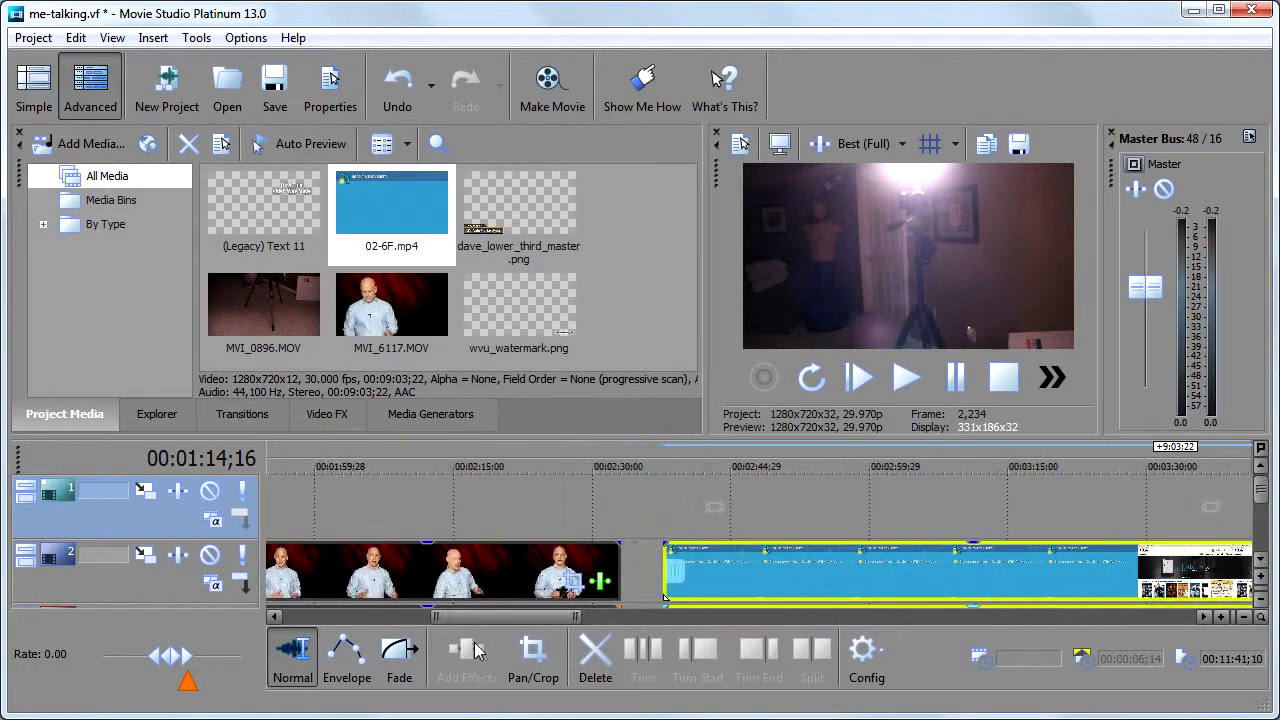
{"action": "left_click", "coordinate": [1261, 560]}
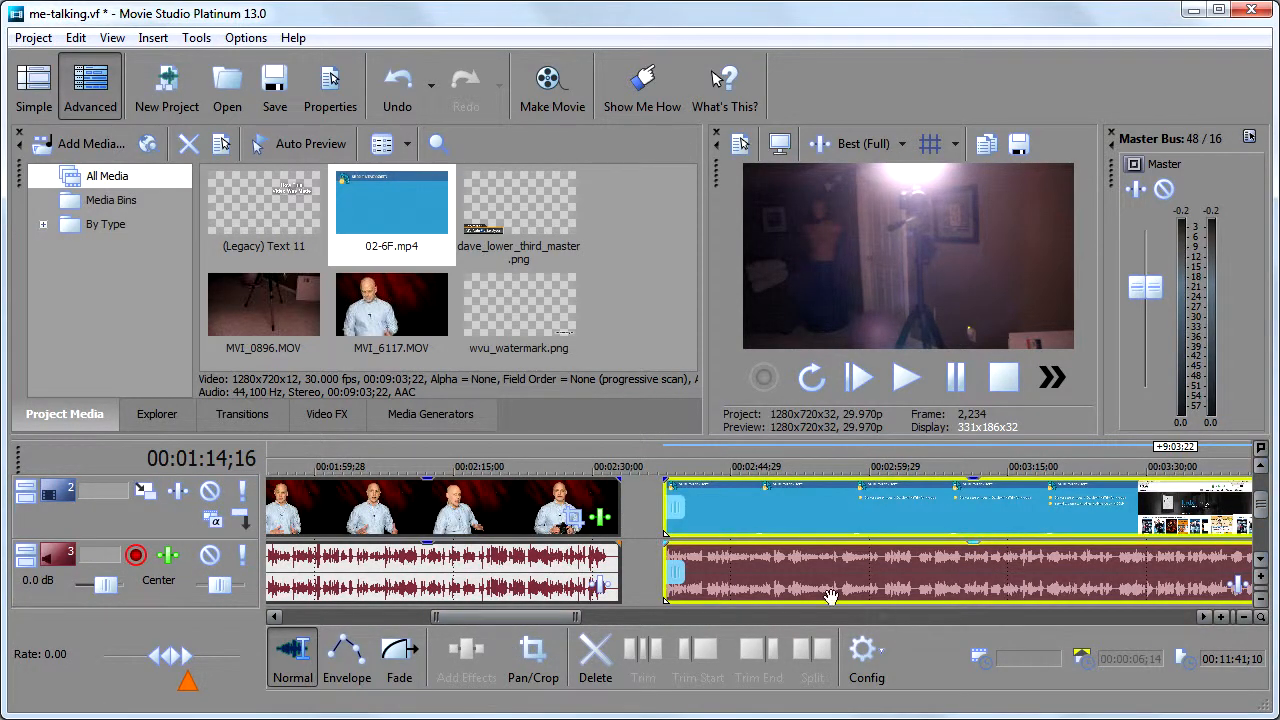
{"action": "left_click_drag", "start_coordinate": [752, 510], "coordinate": [716, 508]}
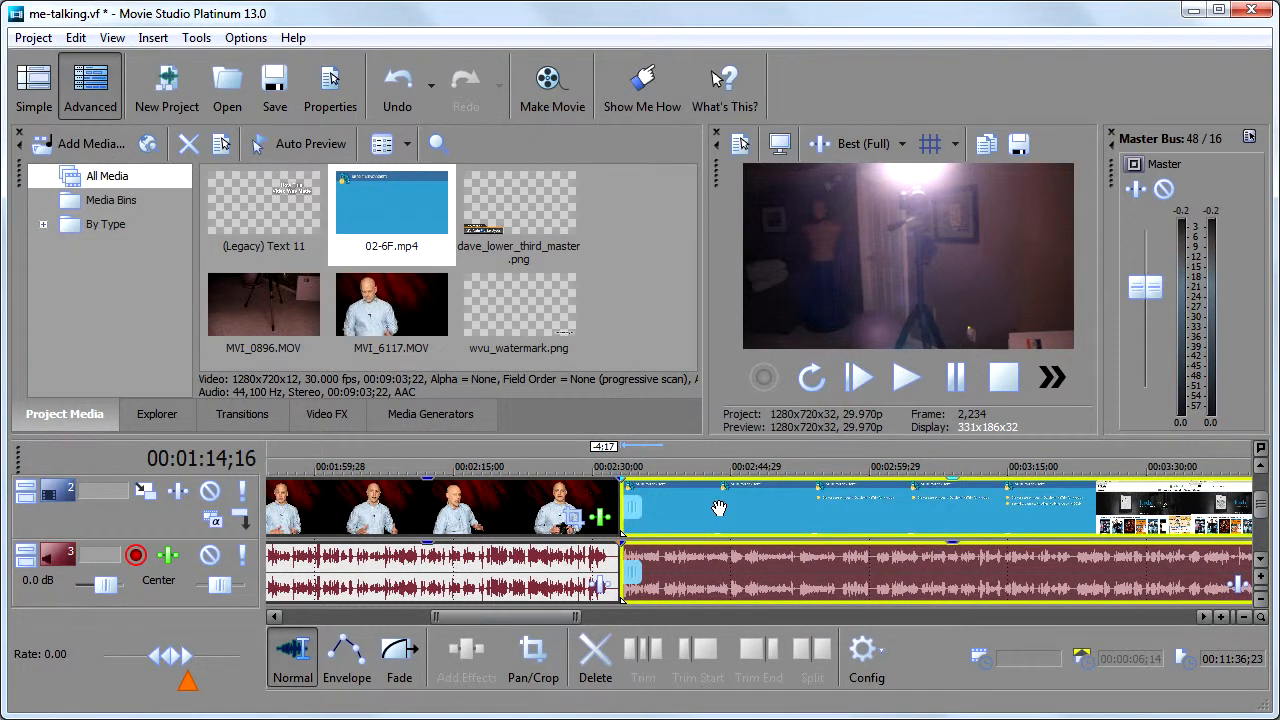
Play the end of the talking-head clip and the start of 02-6F.mp4 to compare their audio levels on the output meter.
{"action": "left_click", "coordinate": [590, 510]}
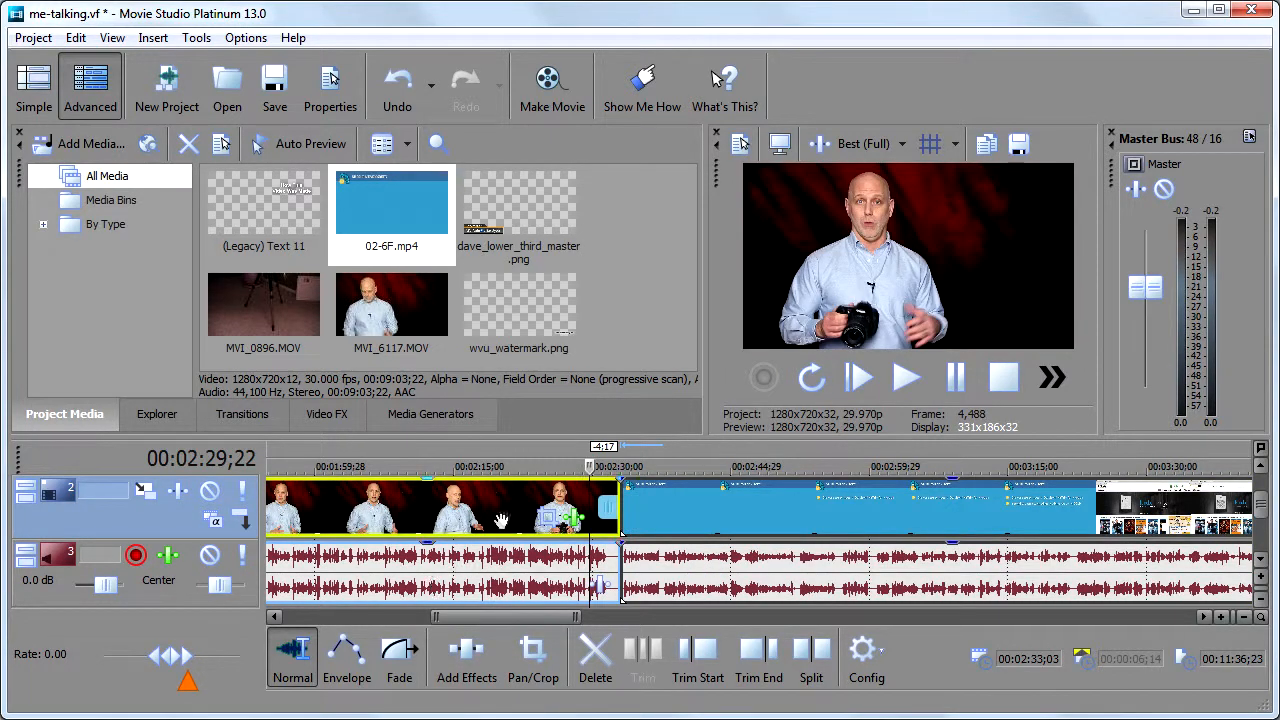
{"action": "left_click", "coordinate": [526, 508]}
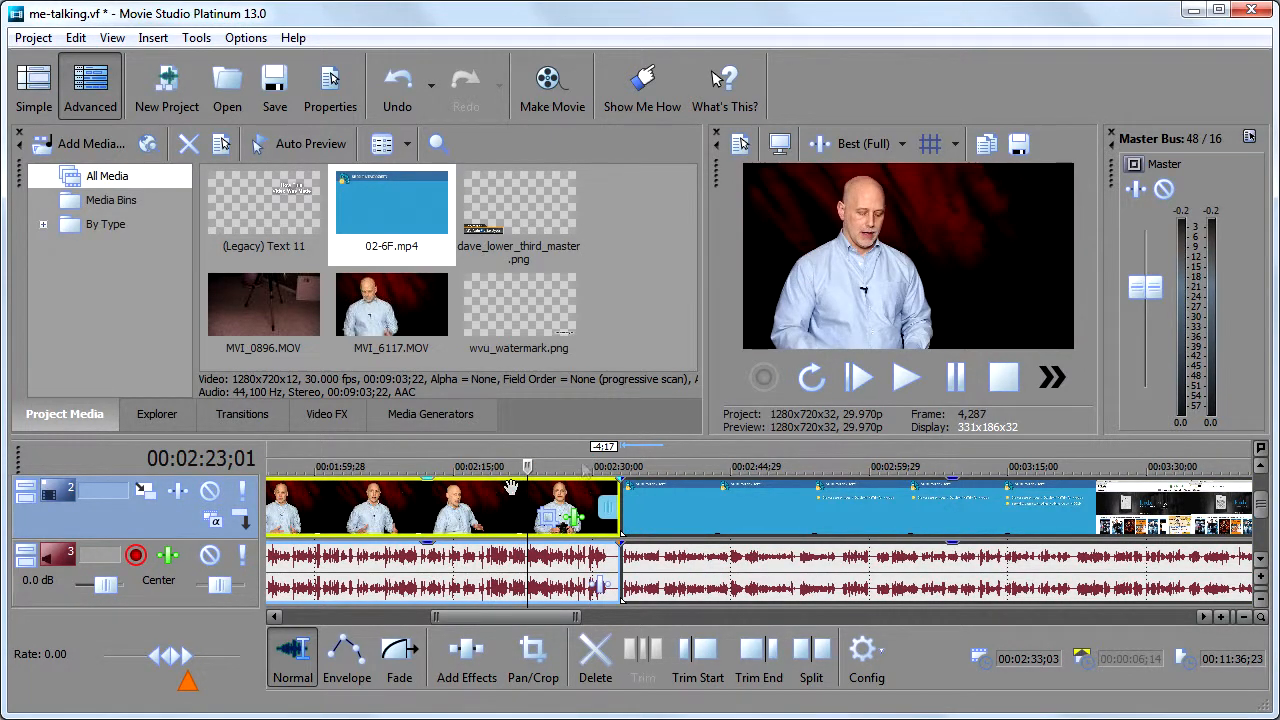
{"action": "key", "text": "space"}
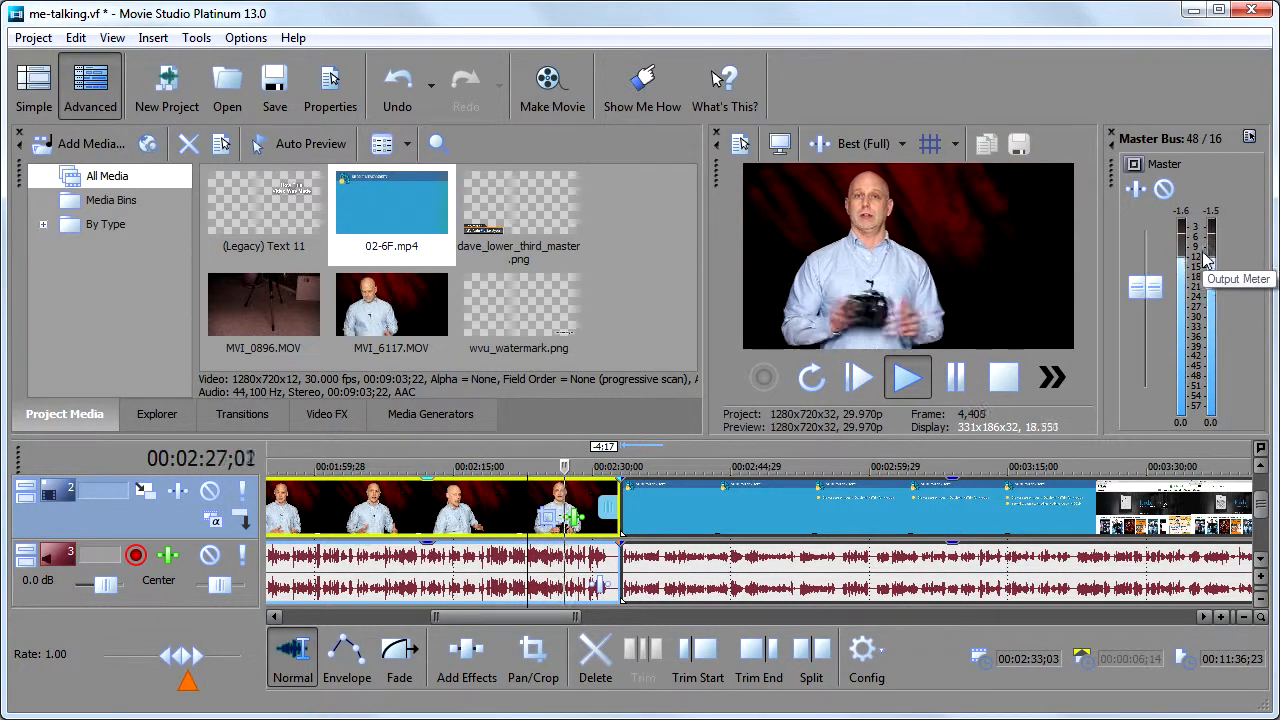
{"action": "left_click", "coordinate": [649, 502]}
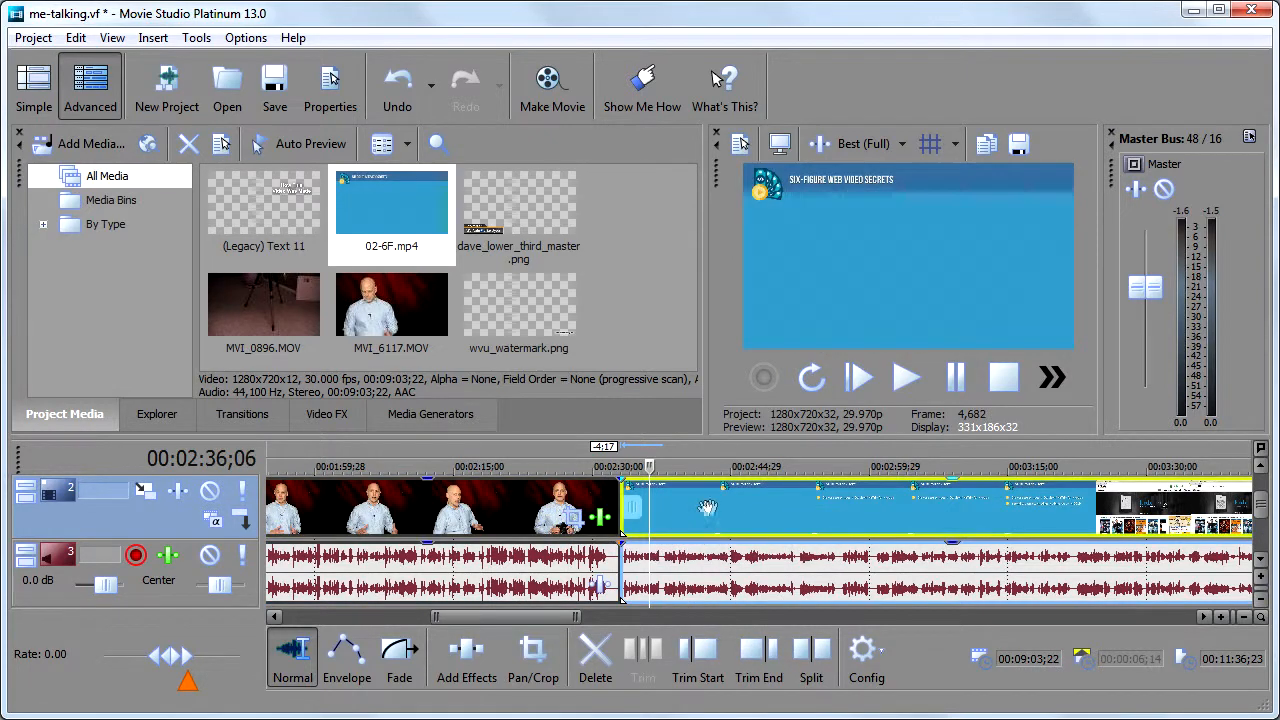
{"action": "key", "text": "space"}
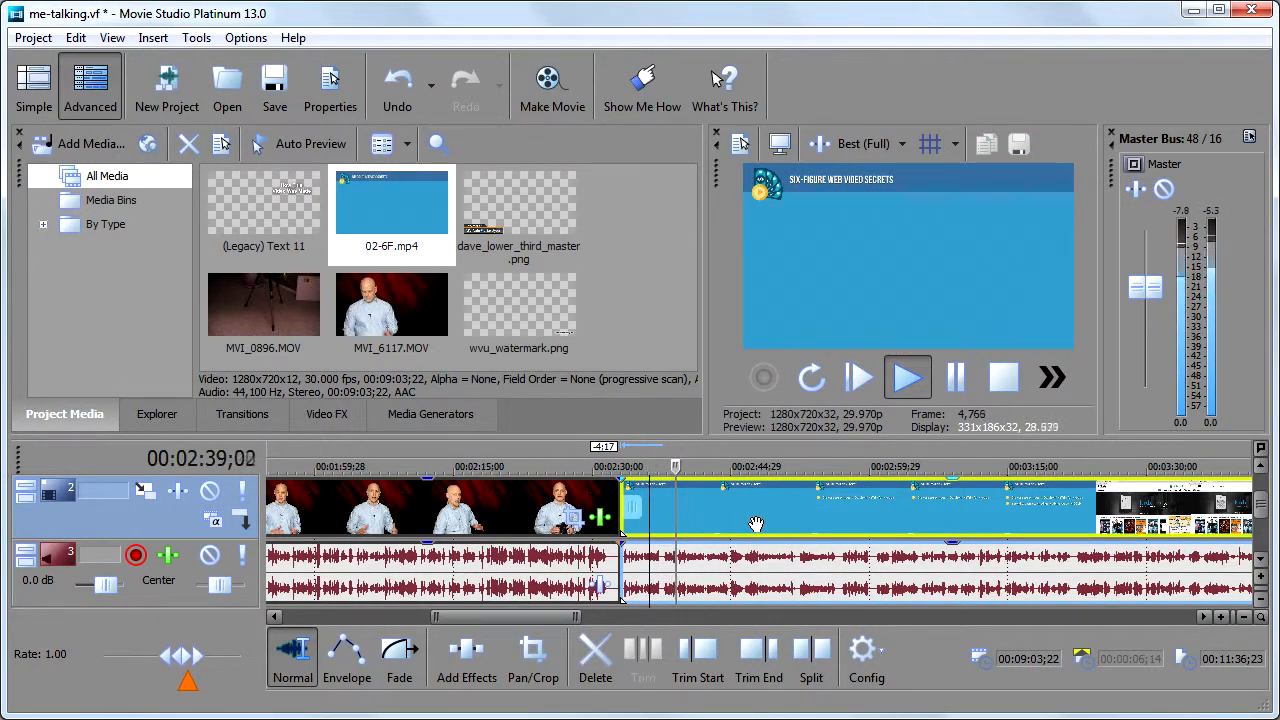
{"action": "key", "text": "space"}
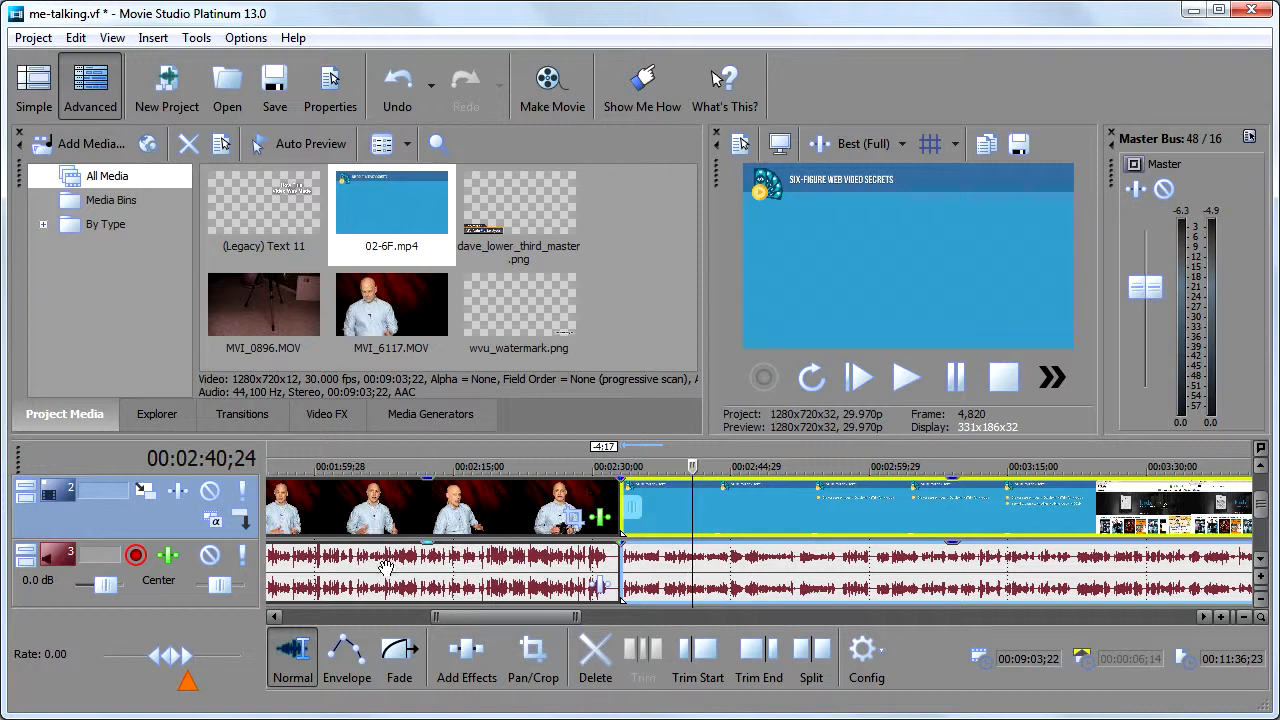
Delete the 02-6F.mp4 clip from the talking-head video and audio tracks.
{"action": "left_click", "coordinate": [828, 512]}
{"action": "key", "text": "Delete"}
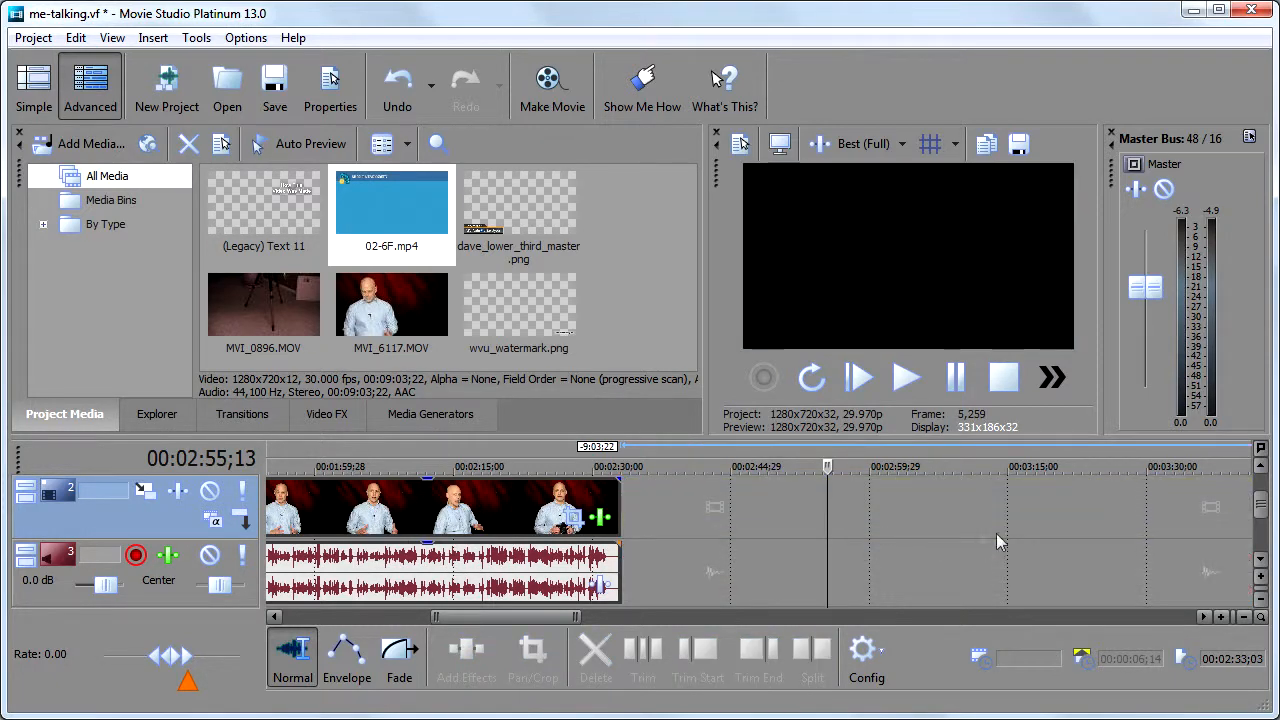
Enlarge the timeline area and place 02-6F.mp4 on new tracks below track 3, starting where the talking-head clip ends.
{"action": "left_click_drag", "start_coordinate": [1261, 505], "coordinate": [1261, 520]}
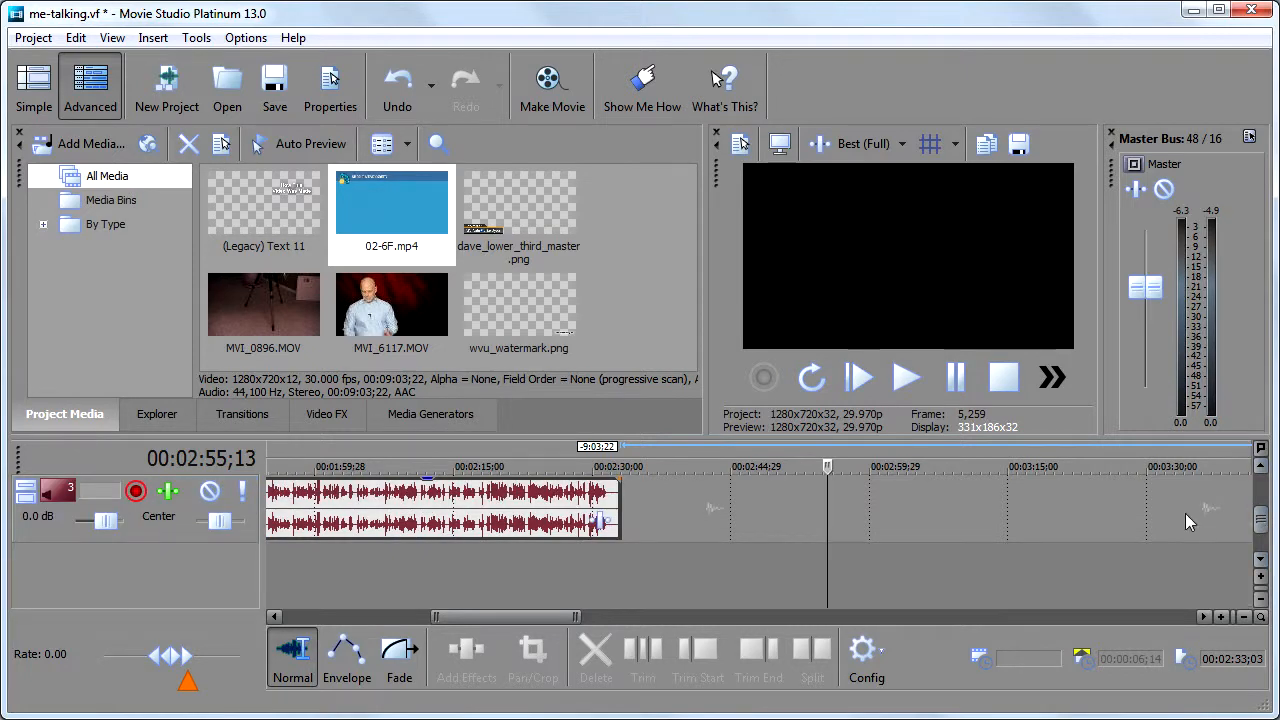
{"action": "left_click_drag", "start_coordinate": [815, 431], "coordinate": [805, 338]}
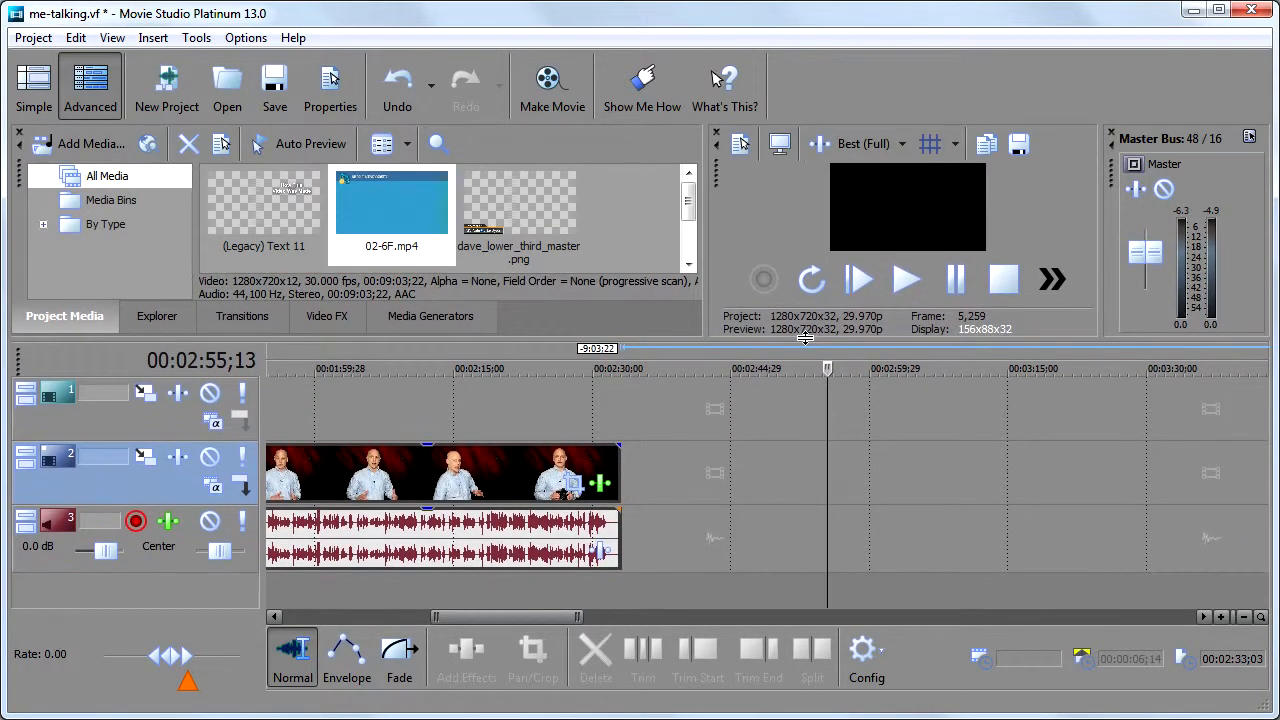
{"action": "left_click", "coordinate": [392, 218]}
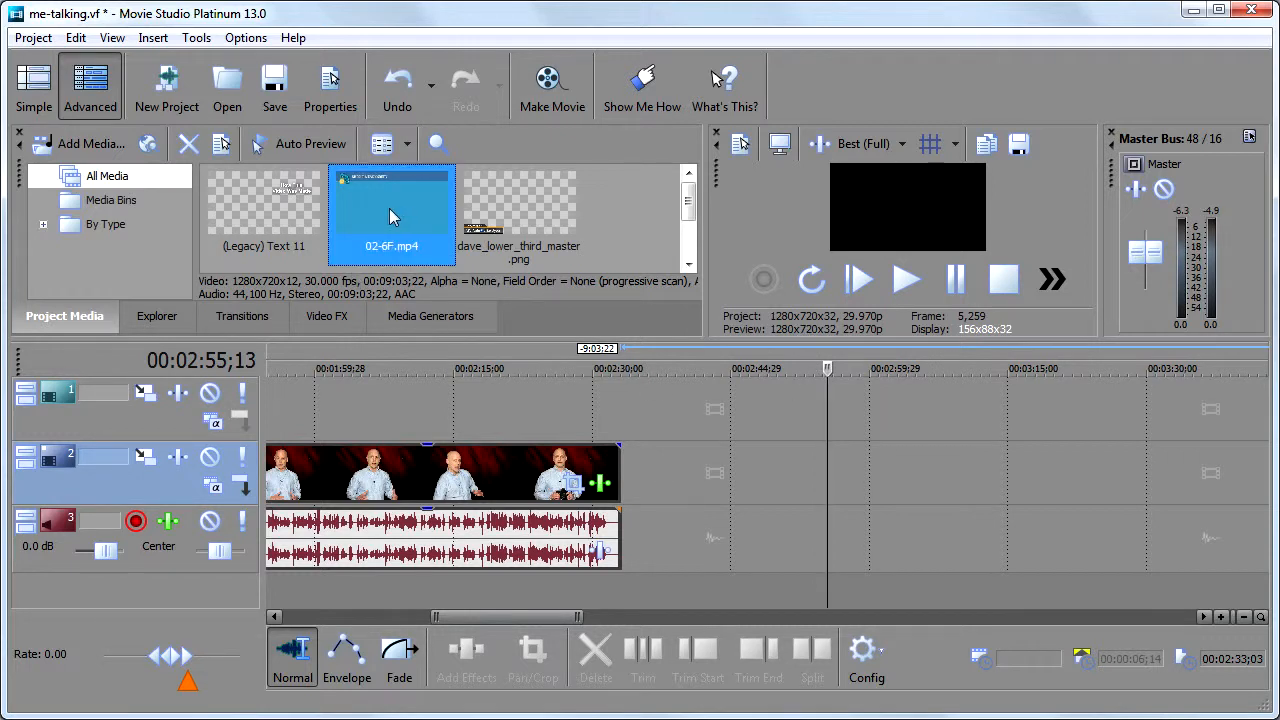
{"action": "left_click_drag", "start_coordinate": [503, 276], "coordinate": [490, 640]}
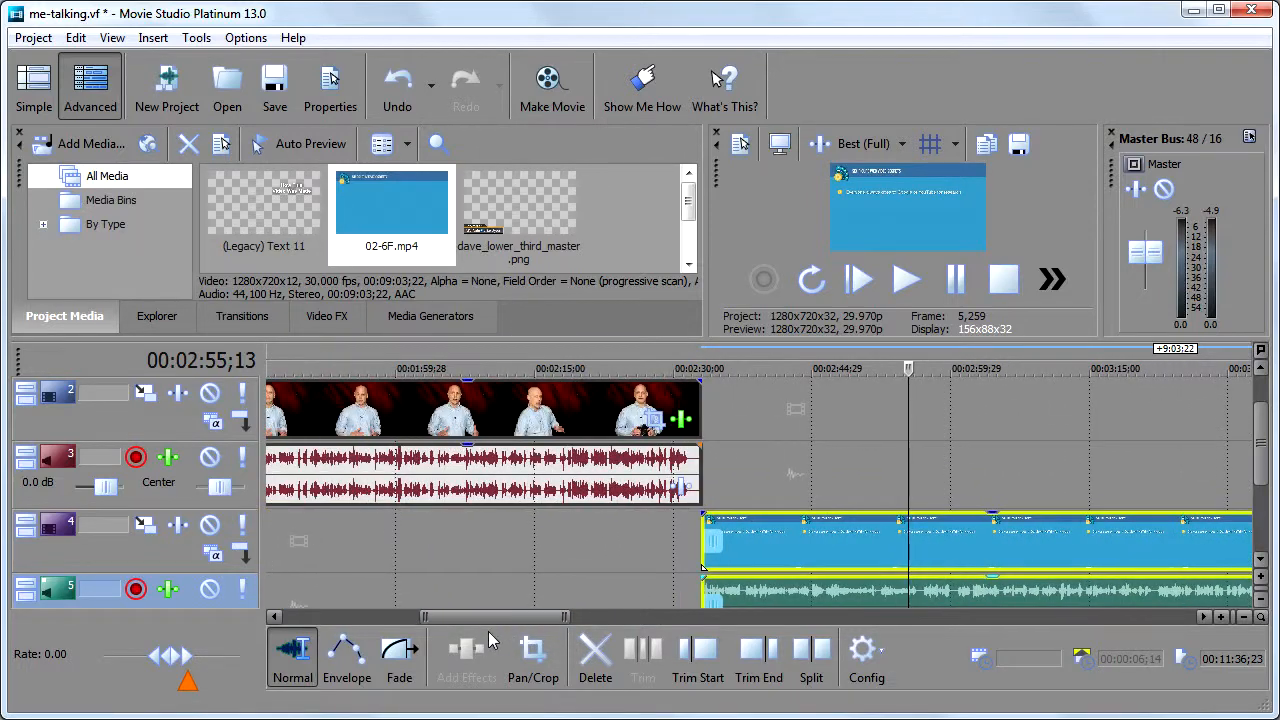
Play the sections before and after the transition to check the audio level of 02-6F.mp4 on its separate track.
{"action": "left_click", "coordinate": [668, 551]}
{"action": "key", "text": "space"}
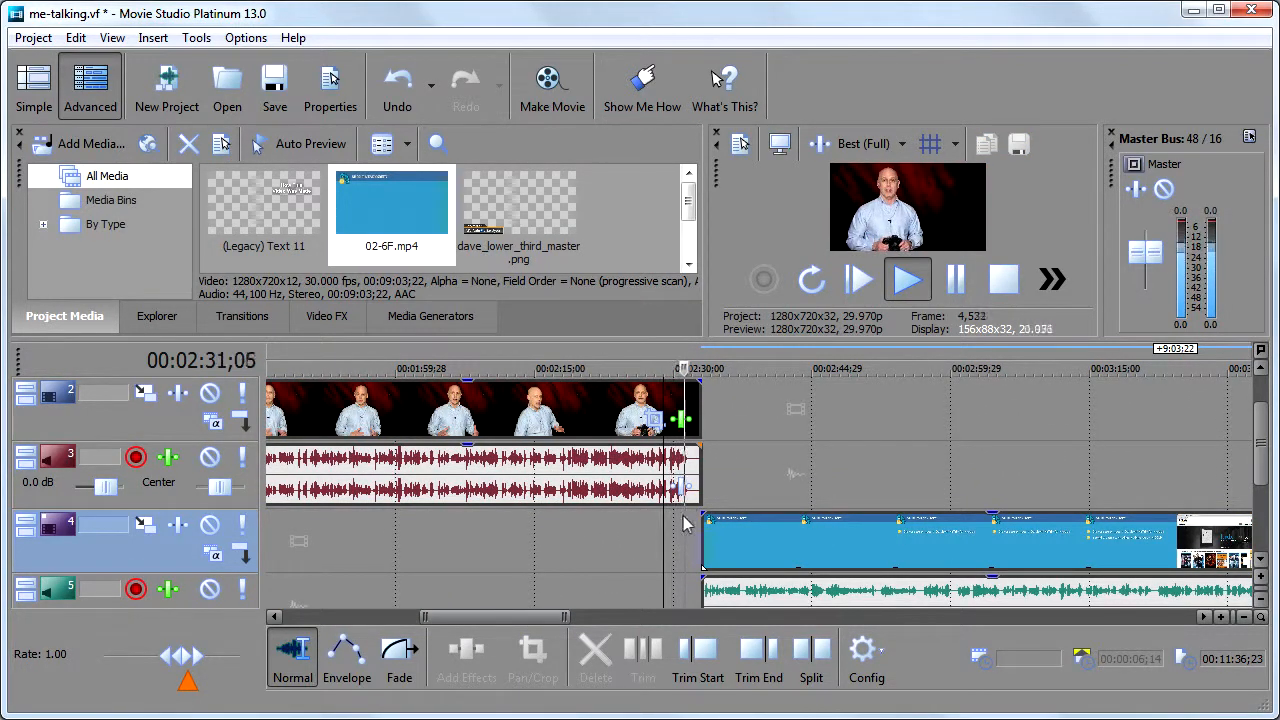
{"action": "key", "text": "space"}
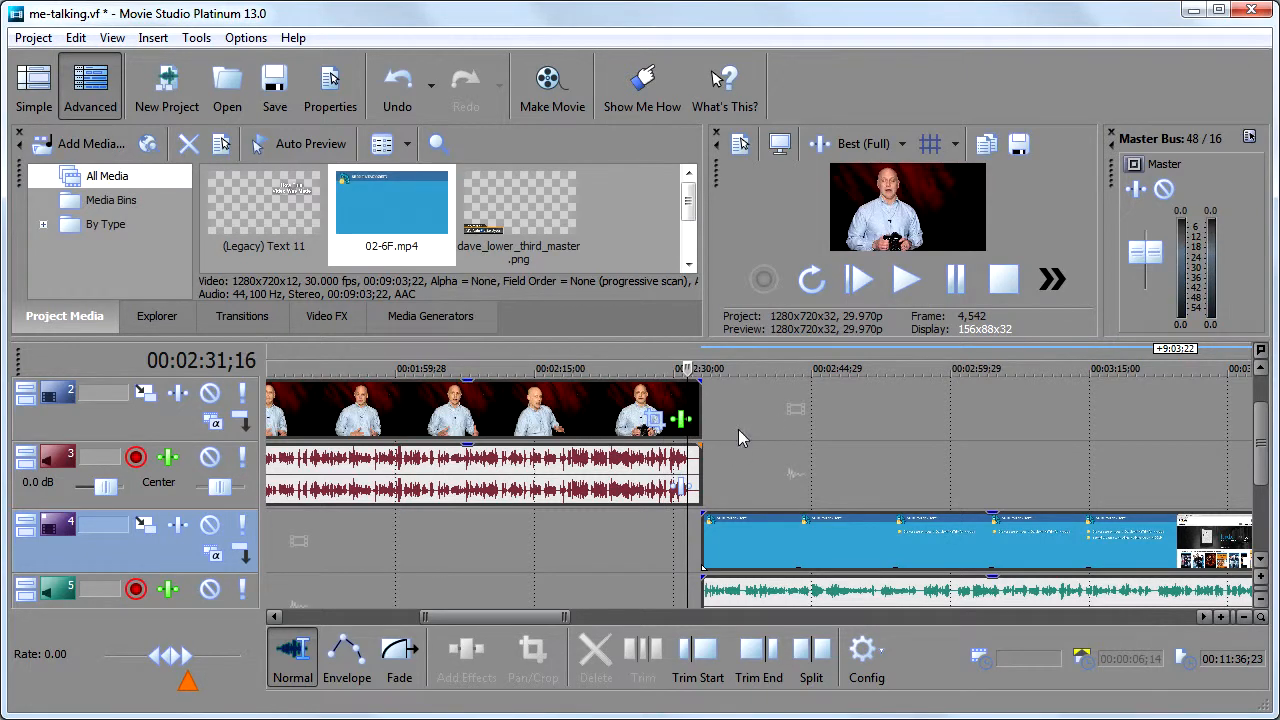
{"action": "left_click", "coordinate": [738, 437]}
{"action": "key", "text": "space"}
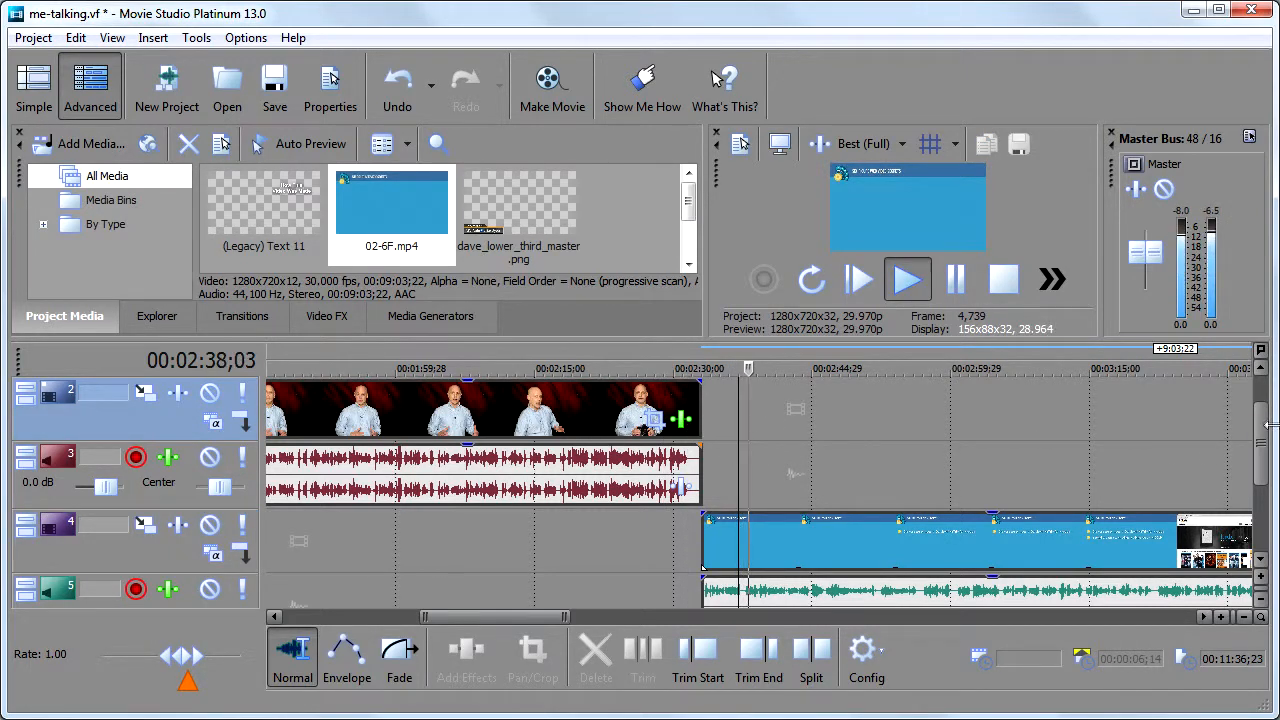
Raise the volume of audio track 5 to 3.2 dB during playback, and stop playback.
{"action": "scroll", "coordinate": [294, 518], "scroll_direction": "down", "scroll_amount": 1}
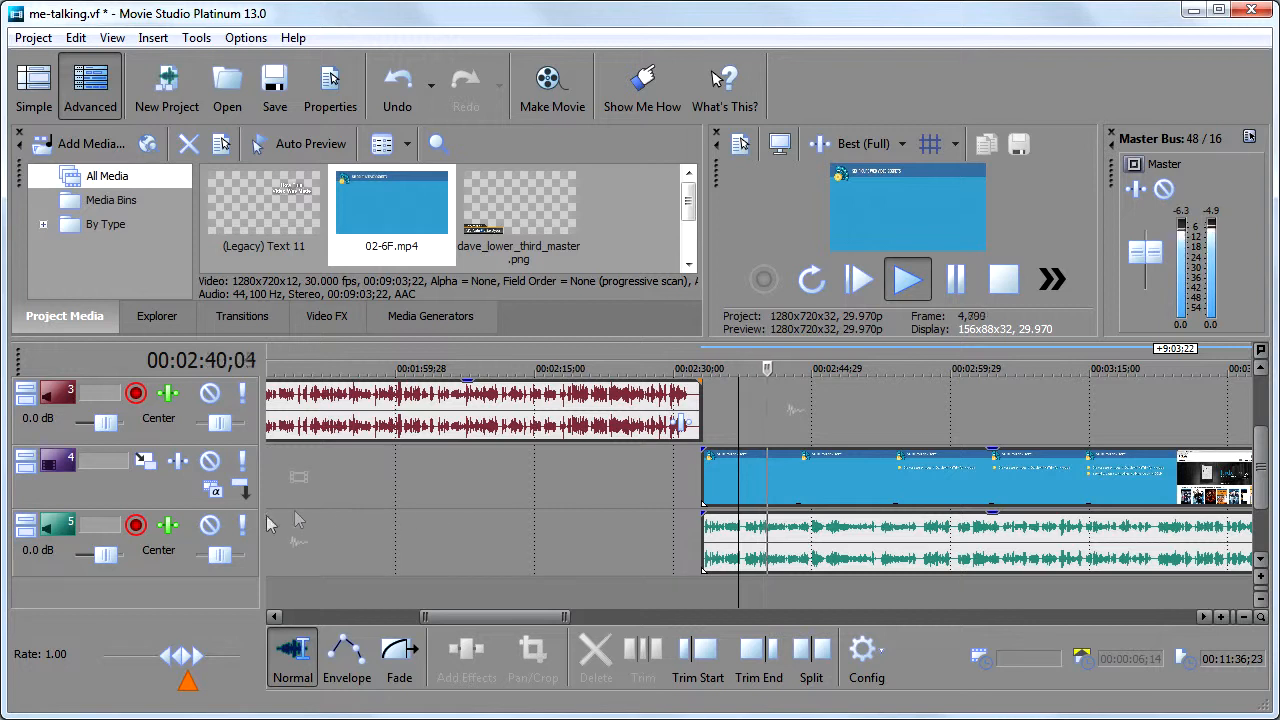
{"action": "left_click_drag", "start_coordinate": [105, 556], "coordinate": [114, 560]}
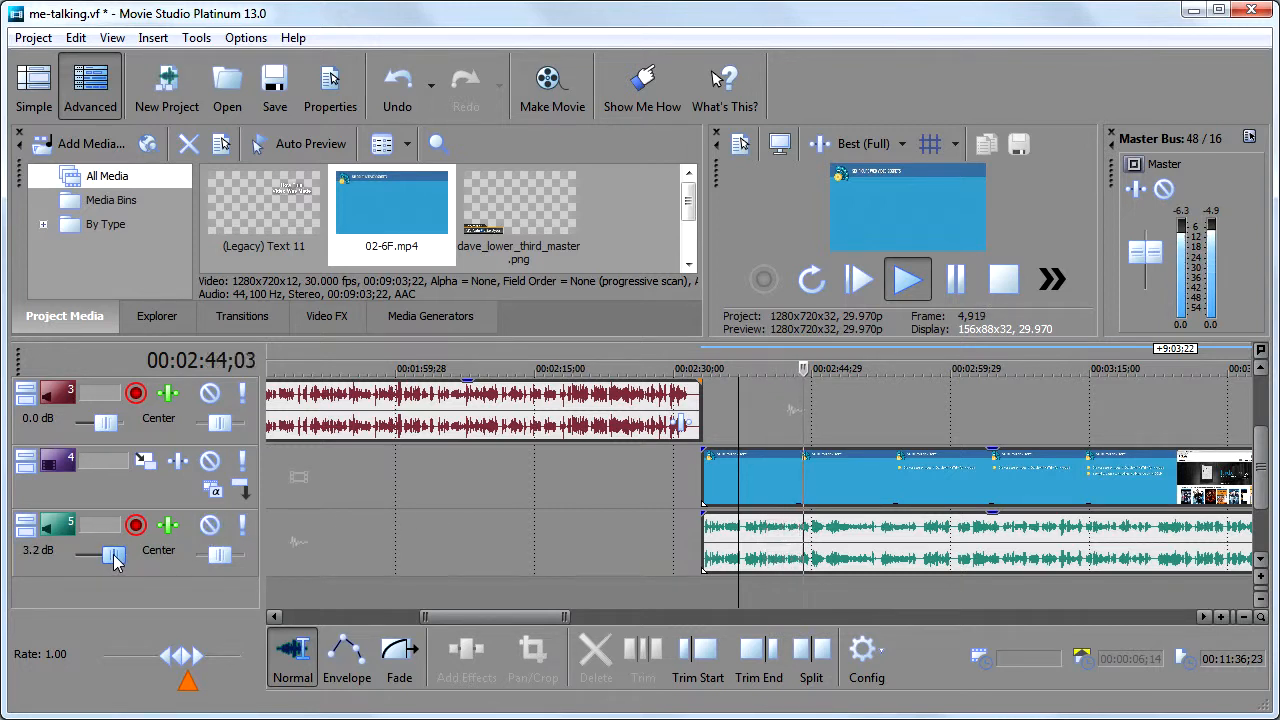
{"action": "key", "text": "Return"}
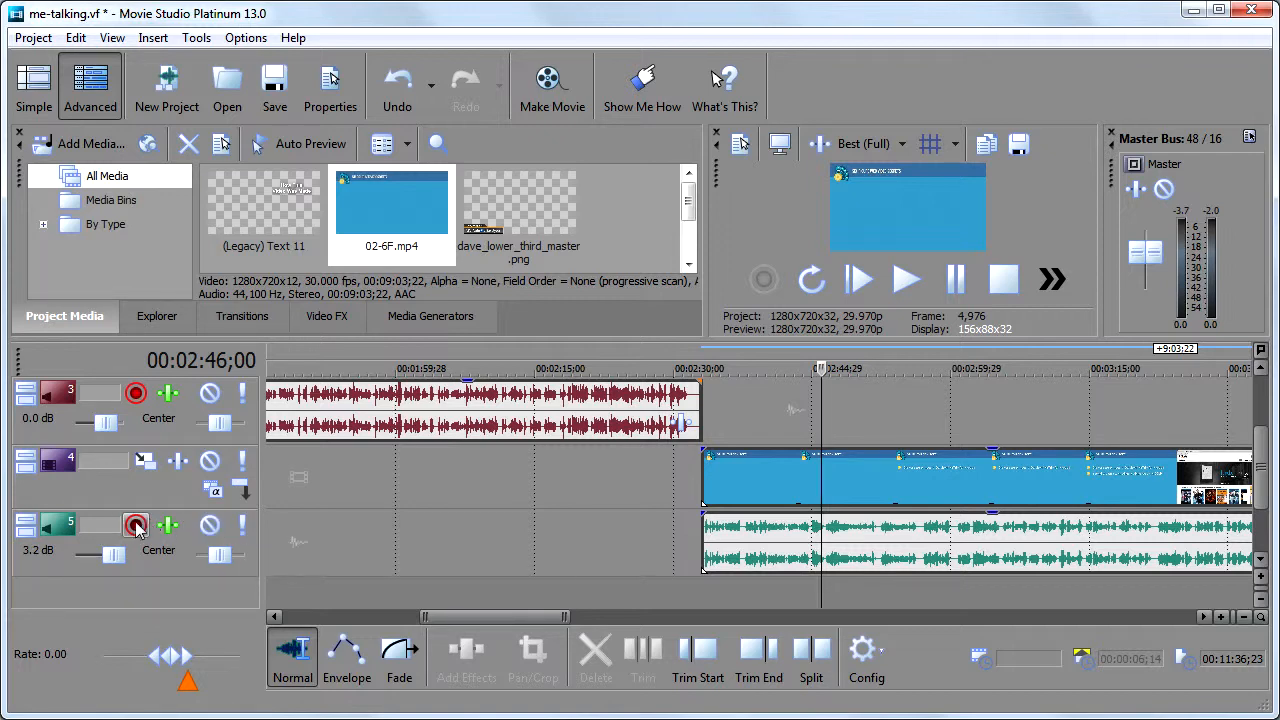
Look at the Track Motion settings of track 2 and close them without changes.
{"action": "left_click_drag", "start_coordinate": [1262, 470], "coordinate": [1264, 424]}
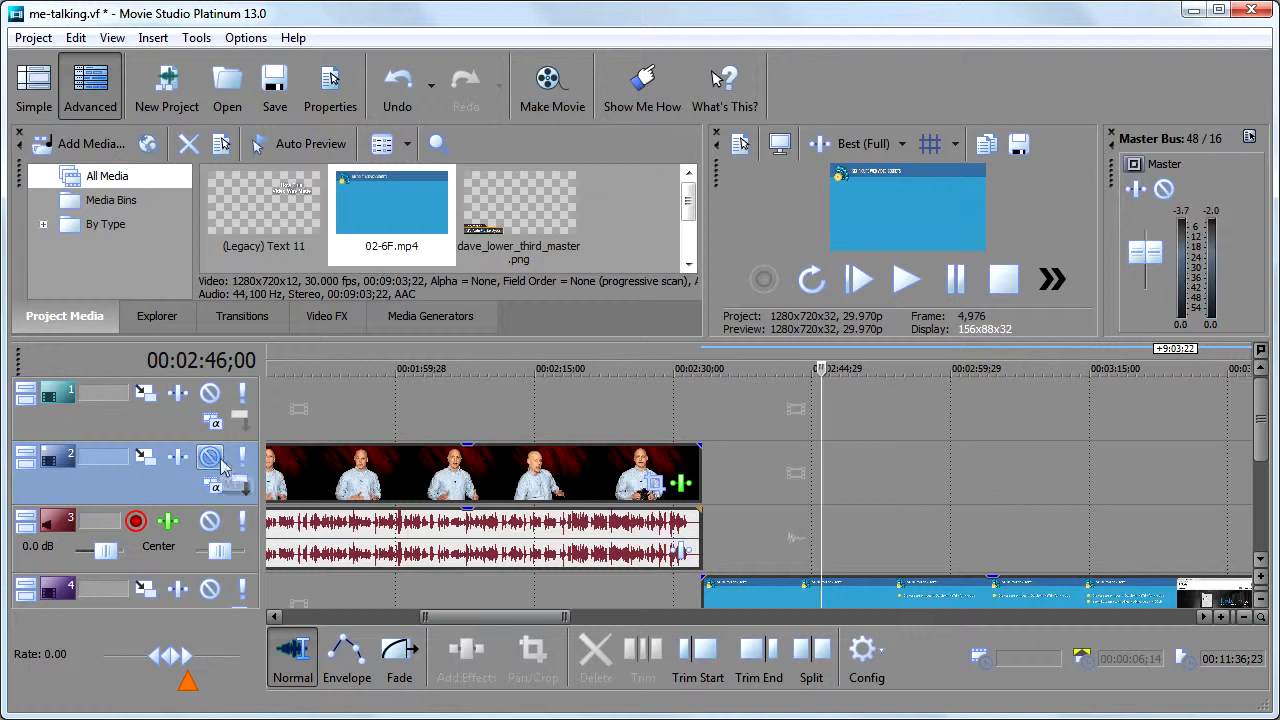
{"action": "left_click", "coordinate": [146, 458]}
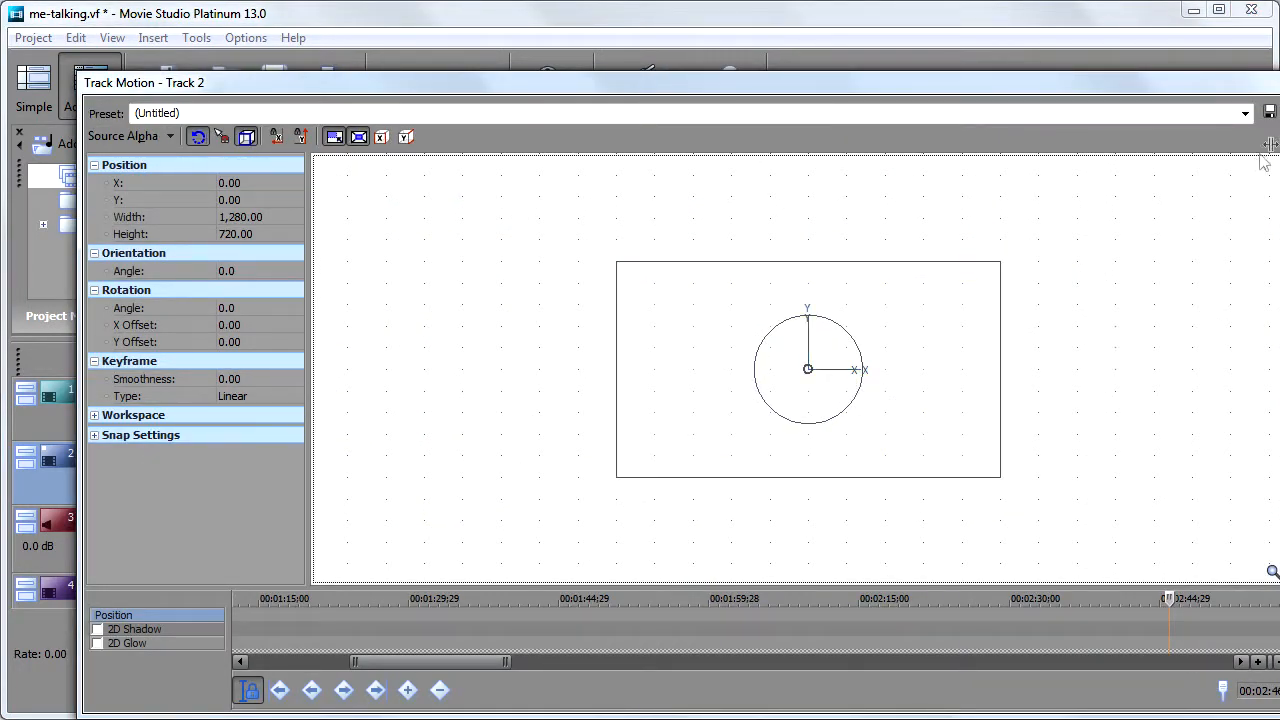
{"action": "left_click", "coordinate": [1278, 80]}
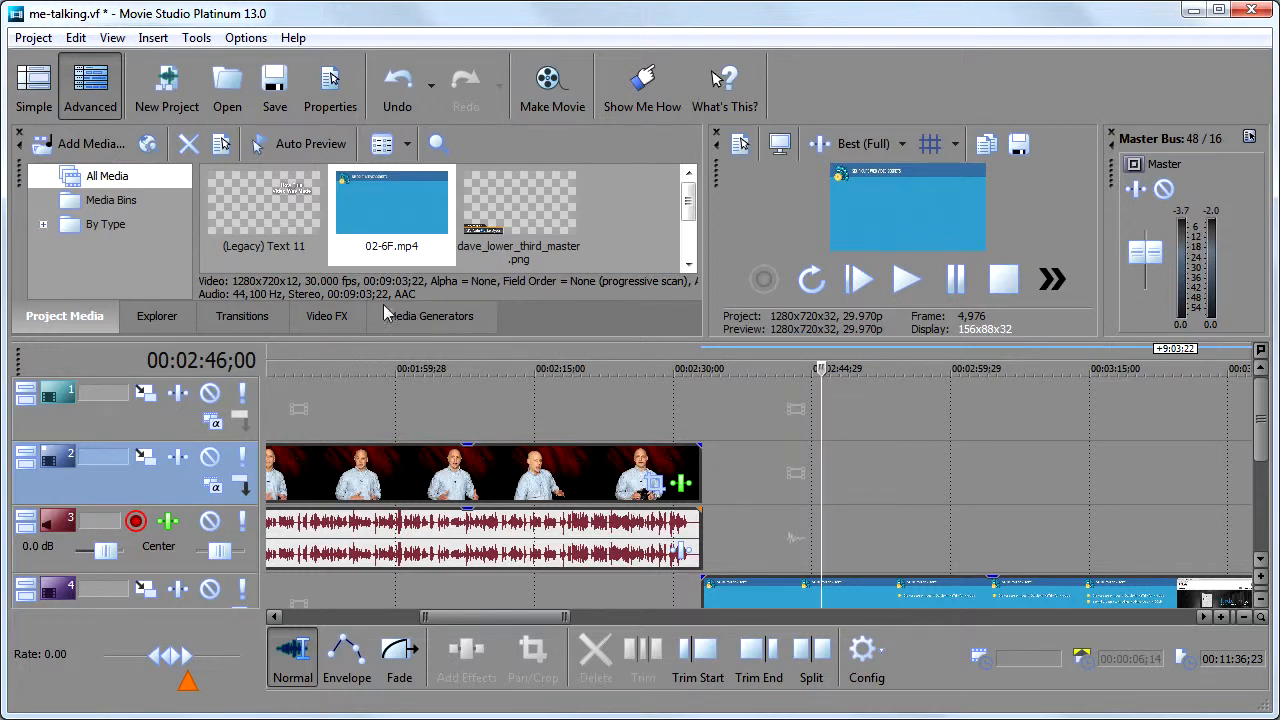
Try muting video track 2 with the playhead over the talking-head clip, and unmute it again.
{"action": "left_click", "coordinate": [210, 458]}
{"action": "left_click", "coordinate": [210, 458]}
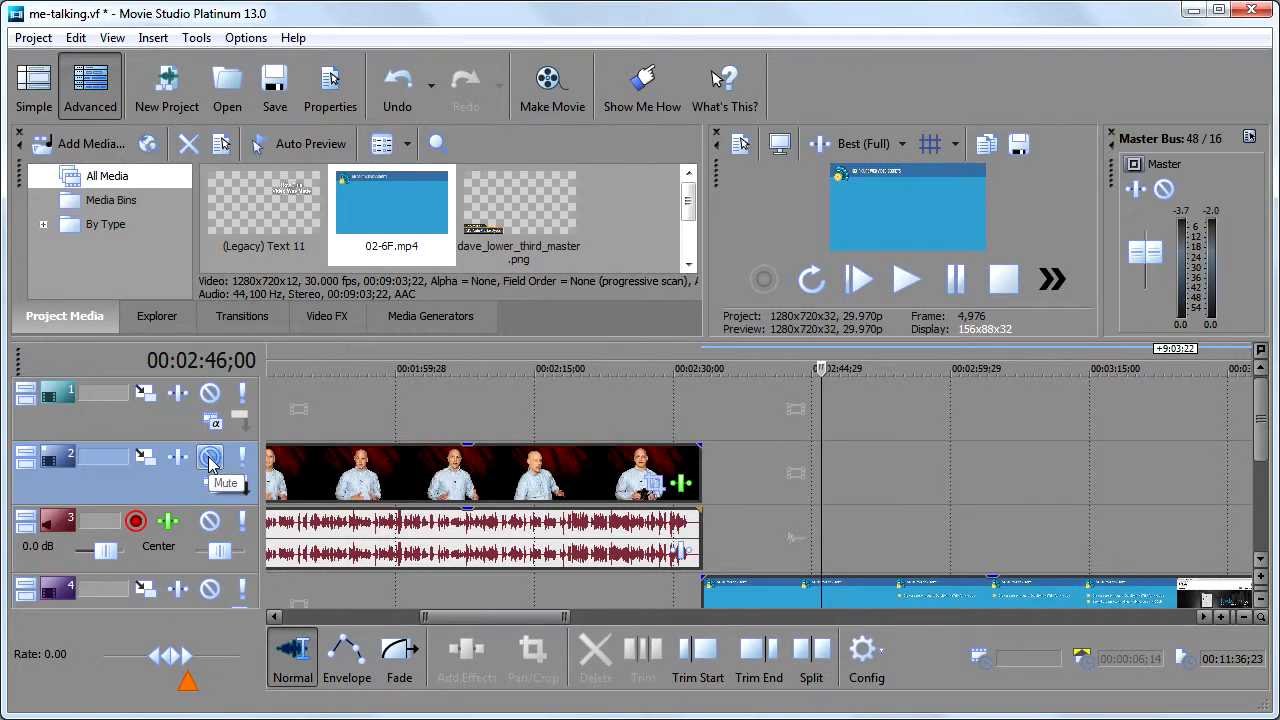
{"action": "left_click", "coordinate": [210, 458]}
{"action": "left_click", "coordinate": [402, 402]}
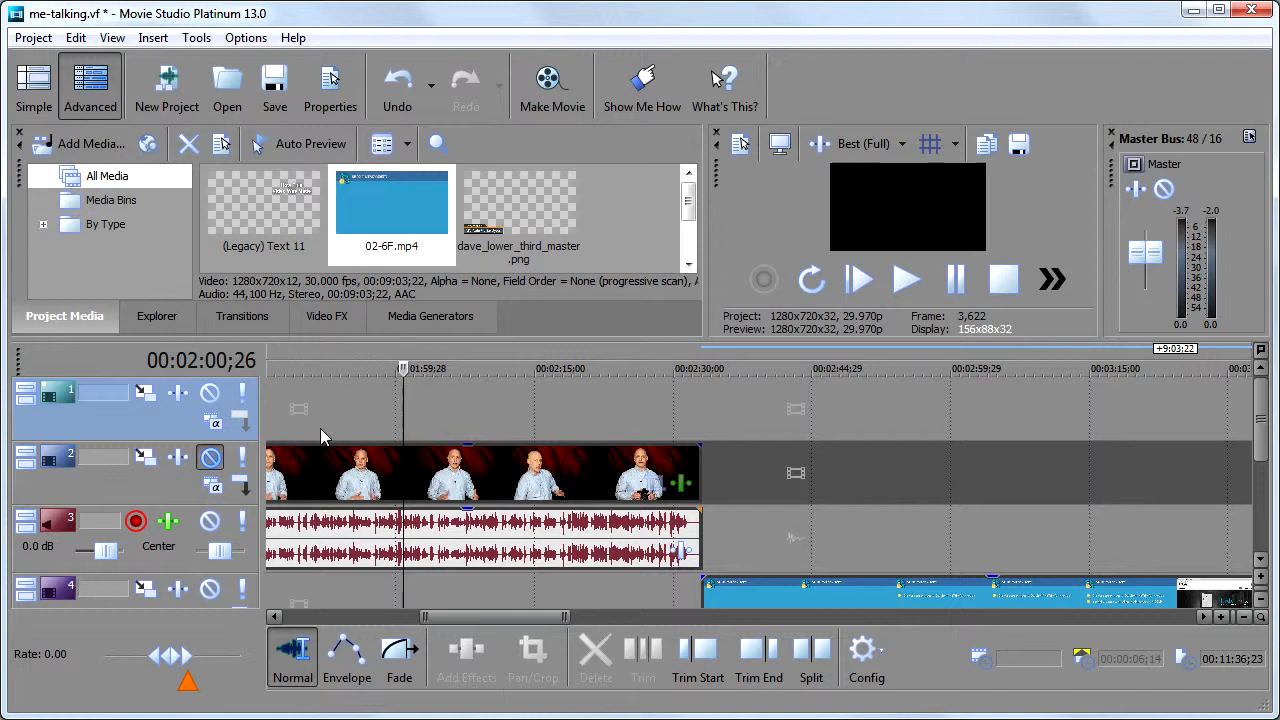
{"action": "left_click", "coordinate": [210, 460]}
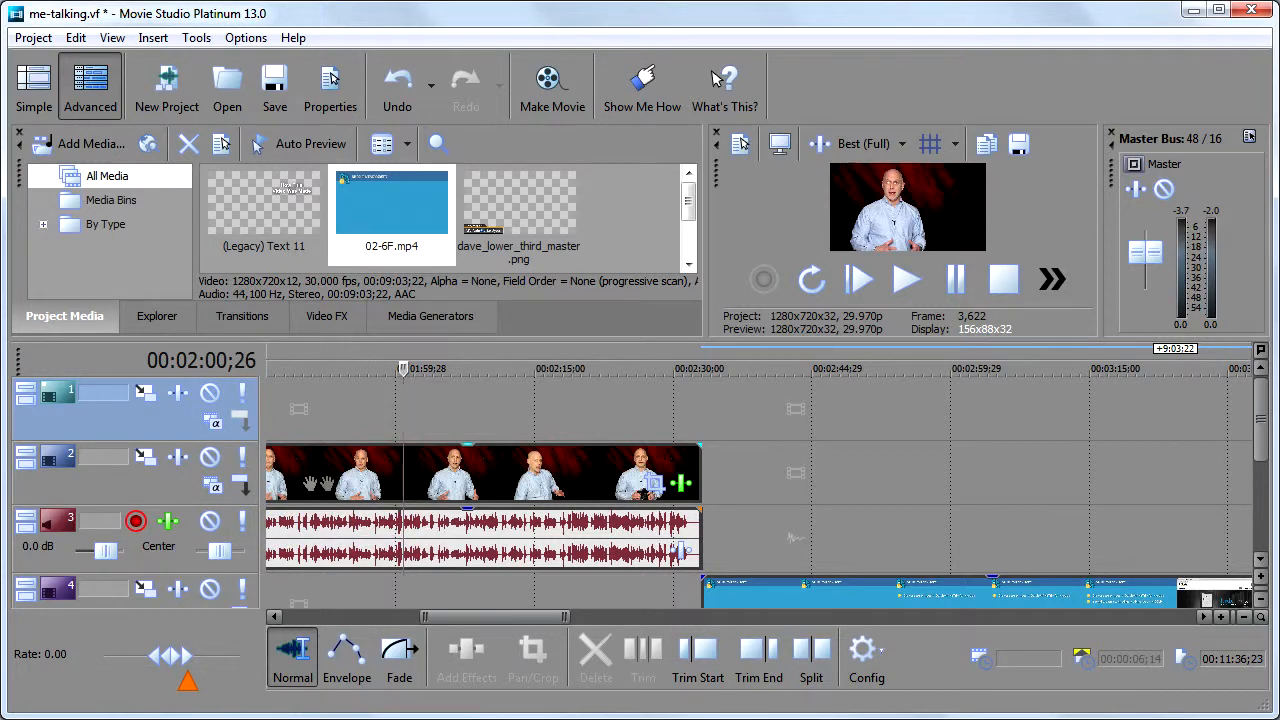
Play the end of the talking-head clip and the opening of 02-6F.mp4 to compare levels after the volume adjustment.
{"action": "left_click", "coordinate": [666, 407]}
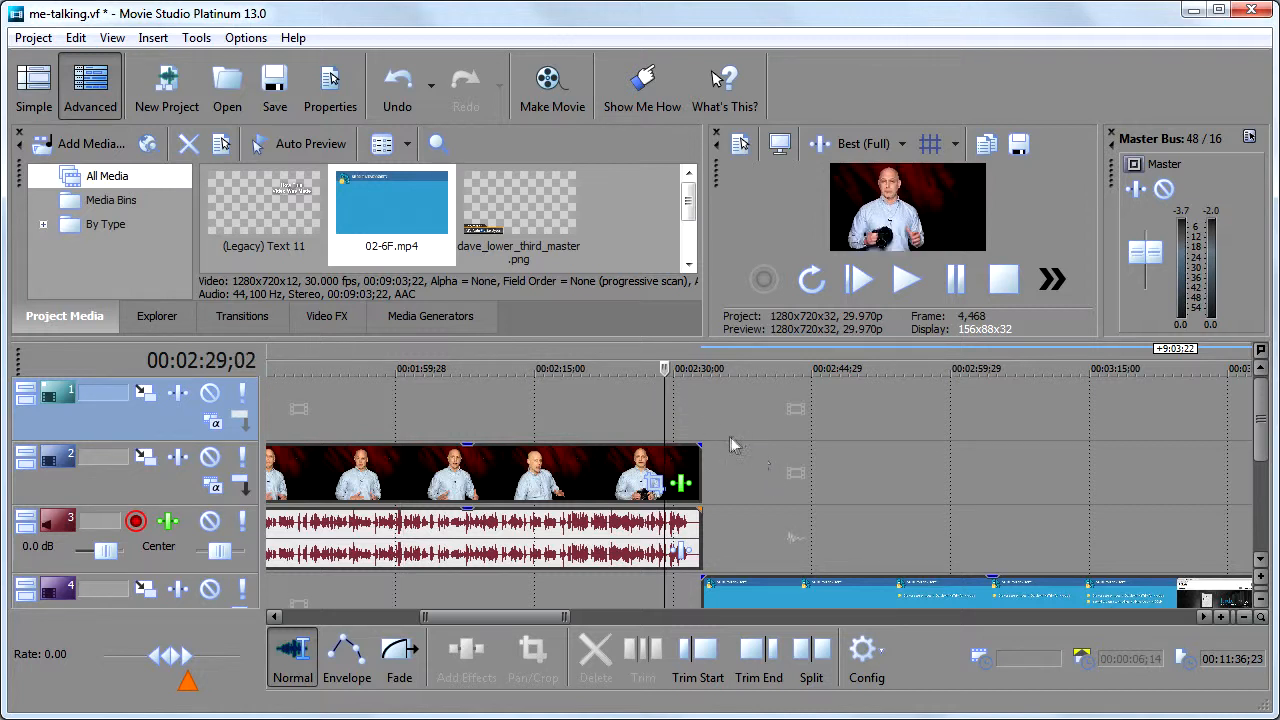
{"action": "key", "text": "space"}
{"action": "key", "text": "space"}
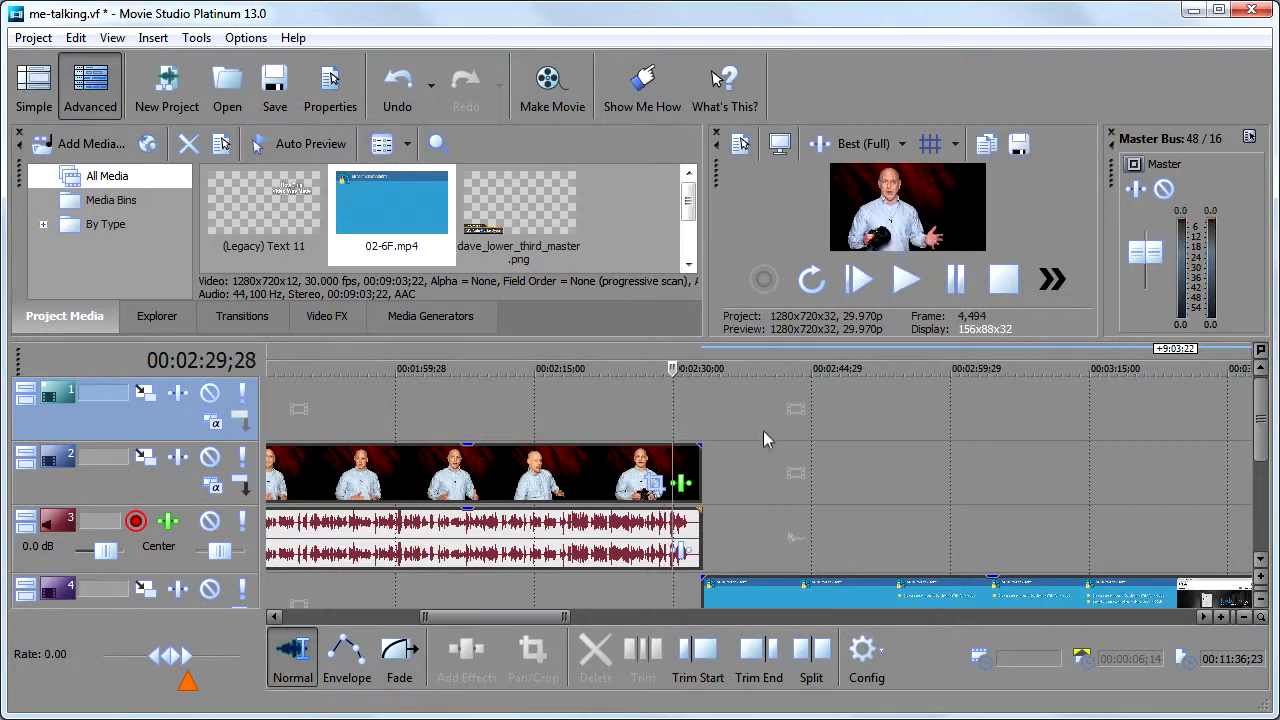
{"action": "left_click", "coordinate": [754, 430]}
{"action": "key", "text": "space"}
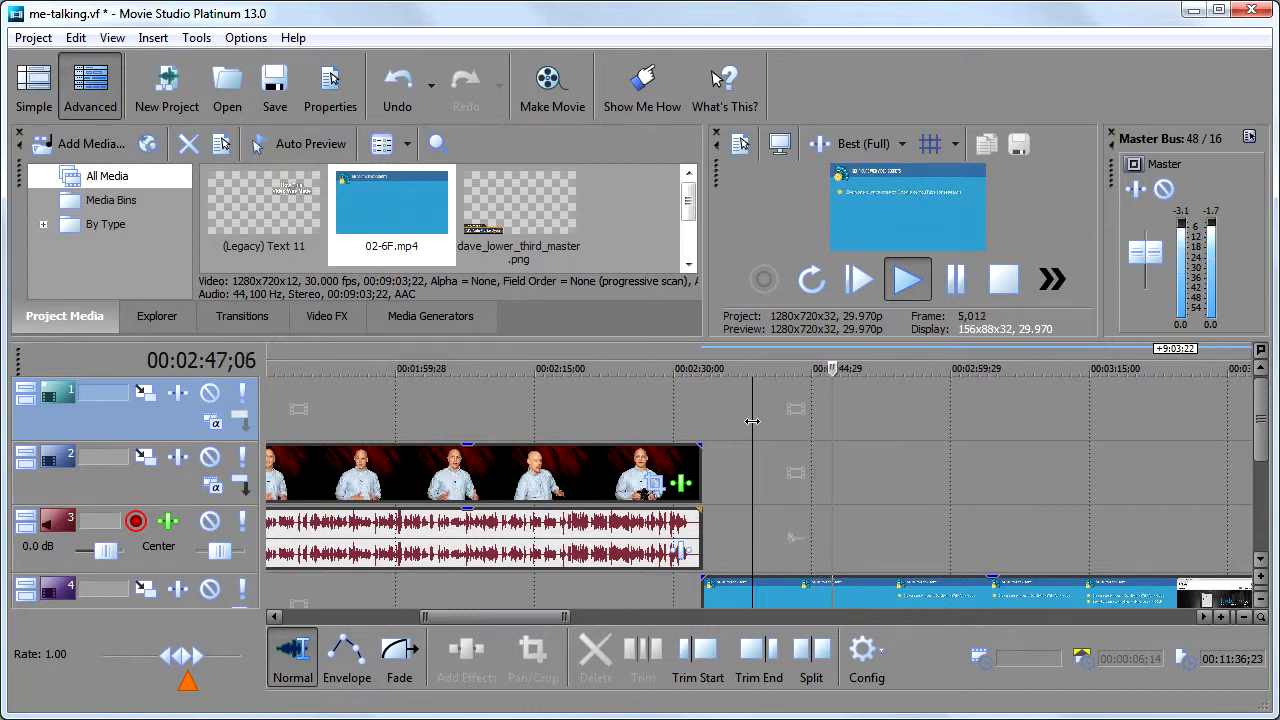
{"action": "key", "text": "Return"}
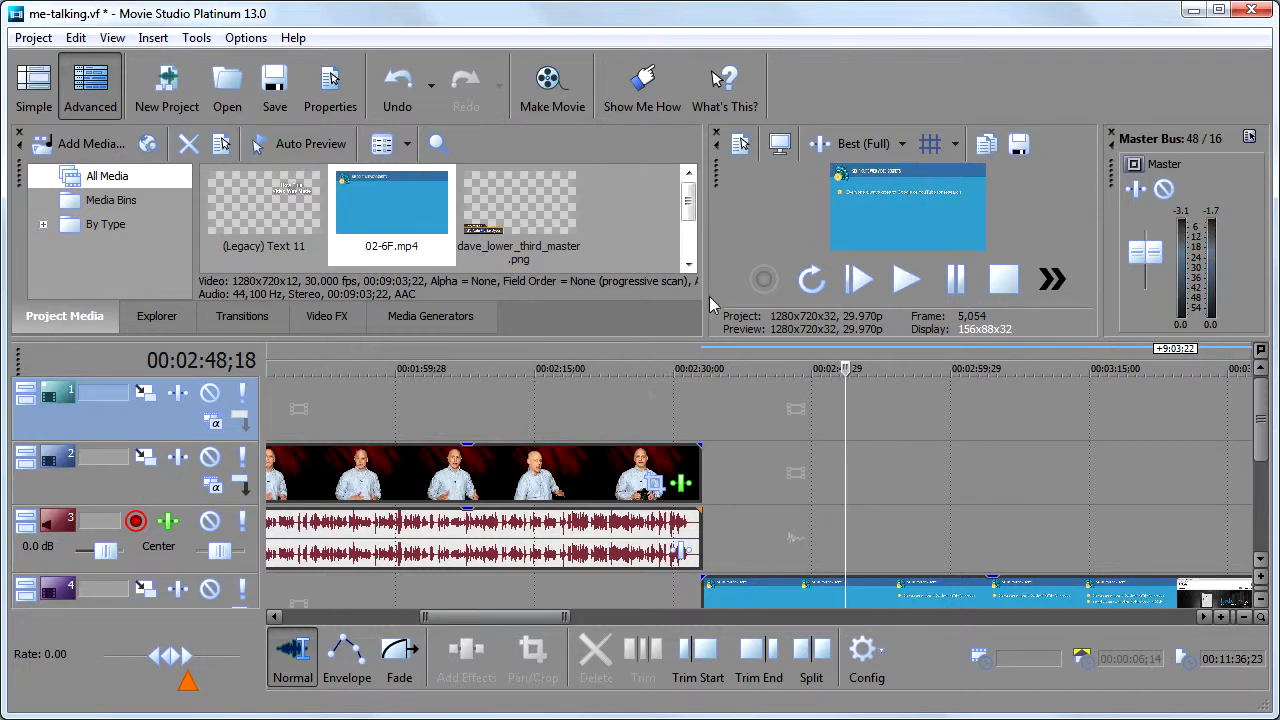
{"action": "mouse_move", "coordinate": [896, 587]}
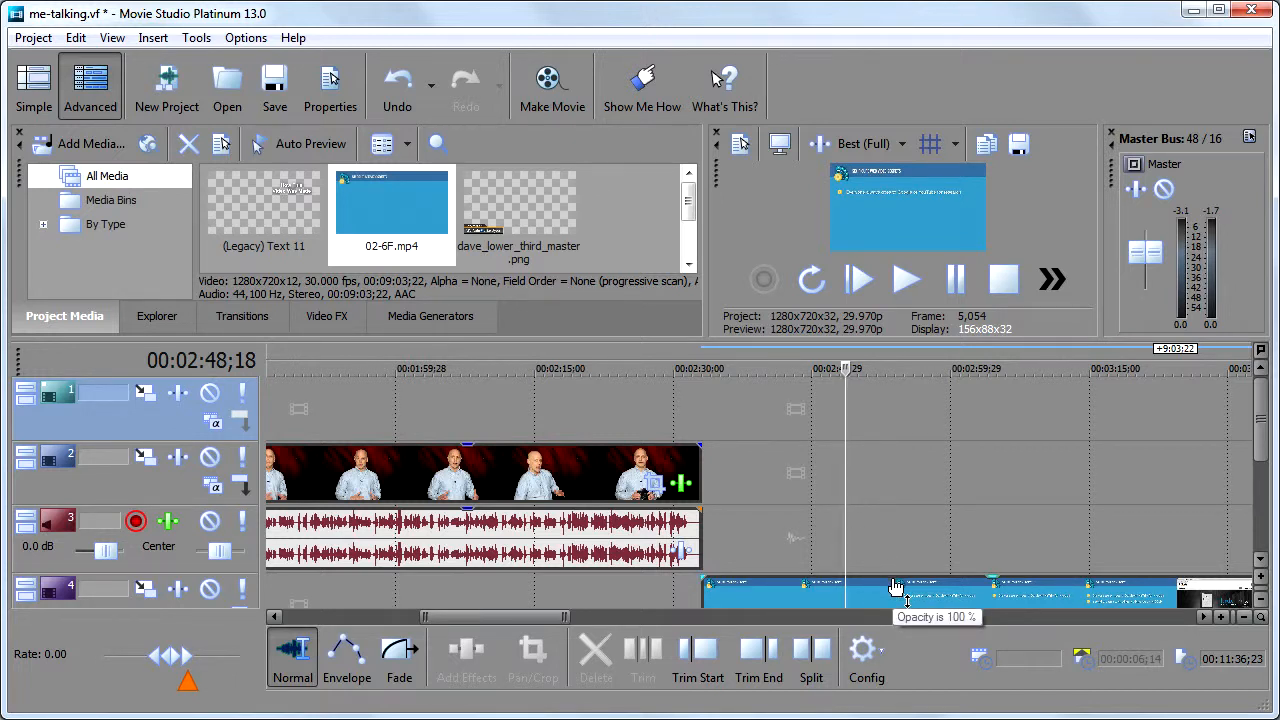
{"action": "left_click_drag", "start_coordinate": [538, 627], "coordinate": [370, 622]}
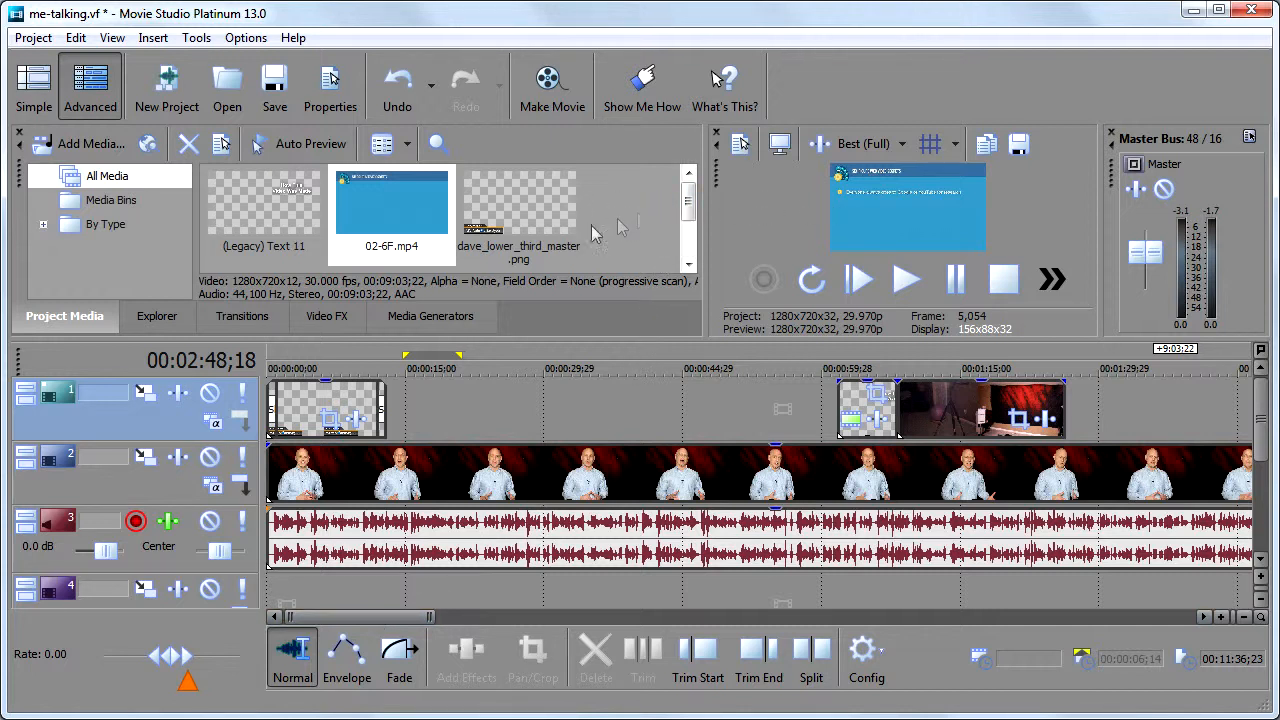
Locate wvu_watermark.png in the enlarged project media area and insert a new video track above the existing tracks.
{"action": "left_click_drag", "start_coordinate": [689, 202], "coordinate": [689, 234]}
{"action": "left_click", "coordinate": [520, 230]}
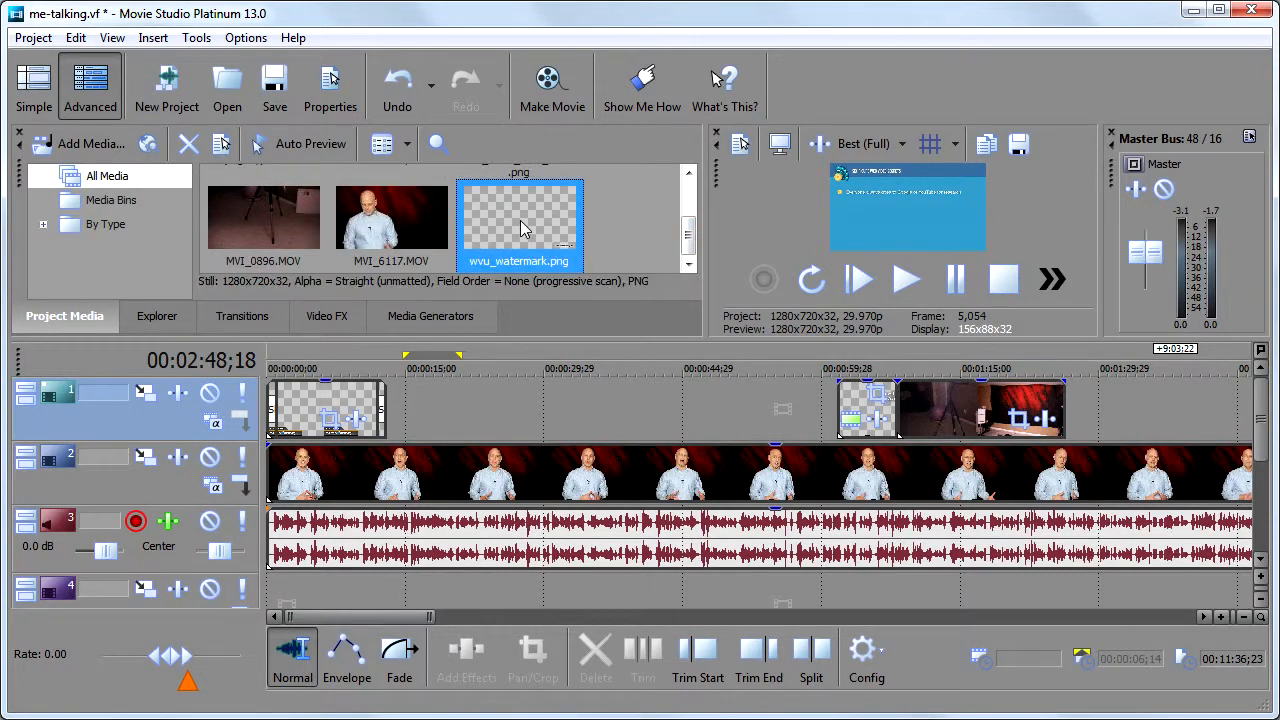
{"action": "left_click_drag", "start_coordinate": [622, 338], "coordinate": [631, 436]}
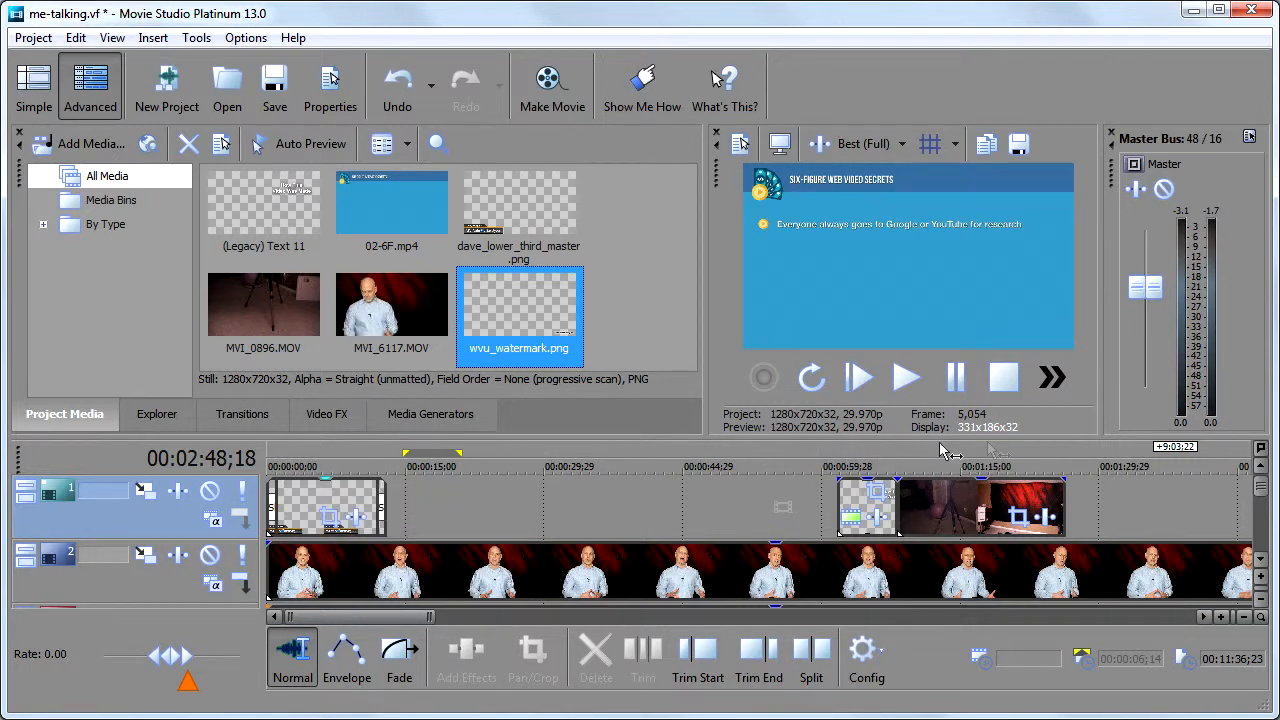
{"action": "right_click", "coordinate": [217, 626]}
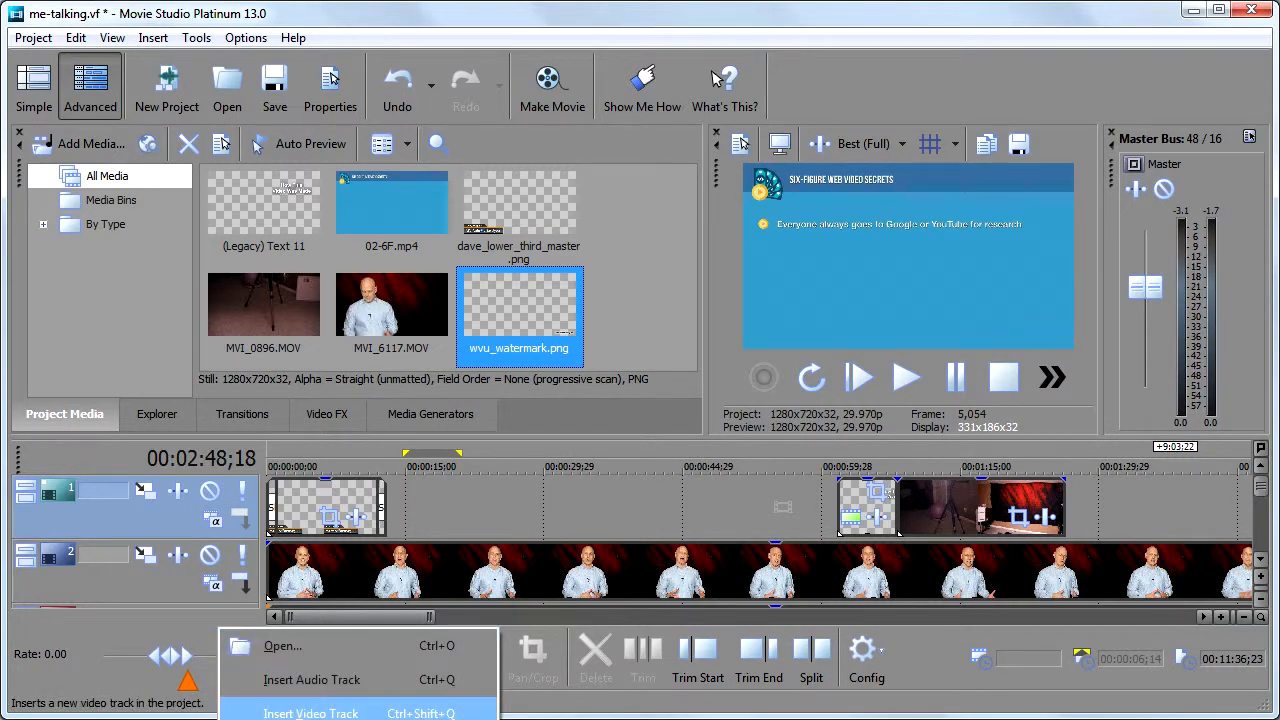
{"action": "left_click", "coordinate": [310, 713]}
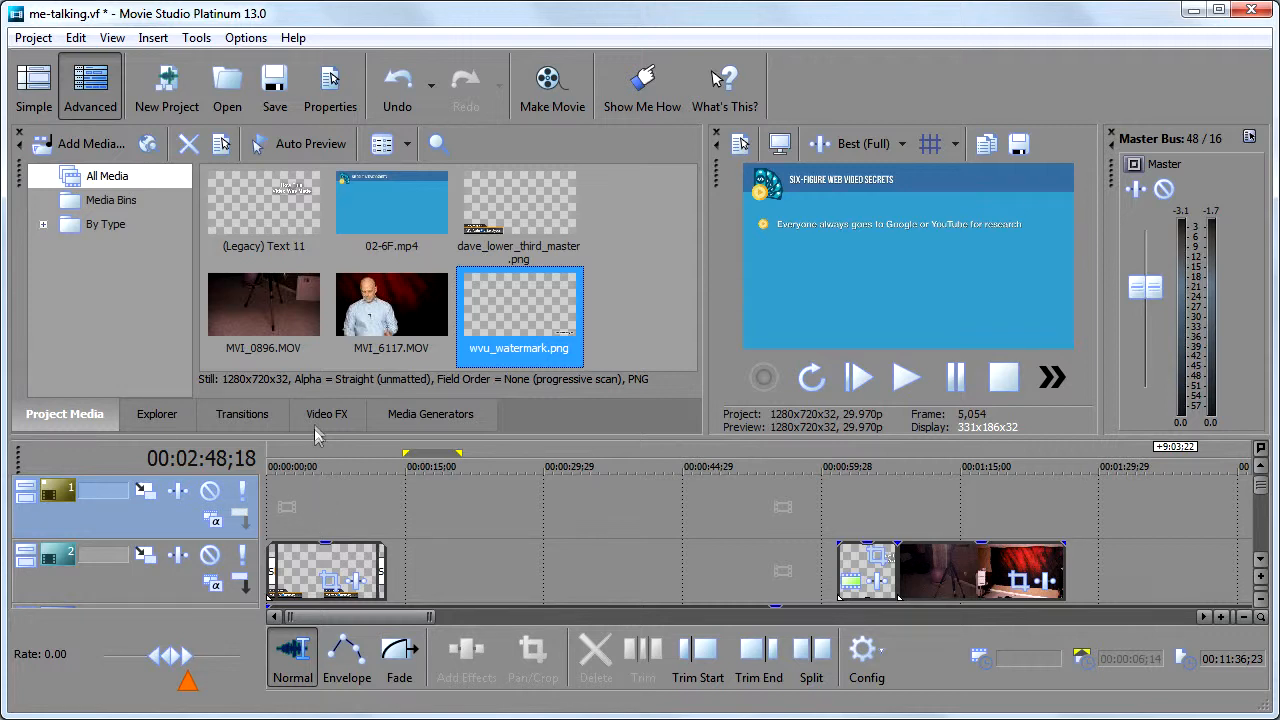
Place wvu_watermark.png at the start of video track 1, extend it to 00:00:37;29, and preview it at 00:00:20;25.
{"action": "left_click_drag", "start_coordinate": [540, 320], "coordinate": [358, 488]}
{"action": "left_click_drag", "start_coordinate": [360, 492], "coordinate": [616, 492]}
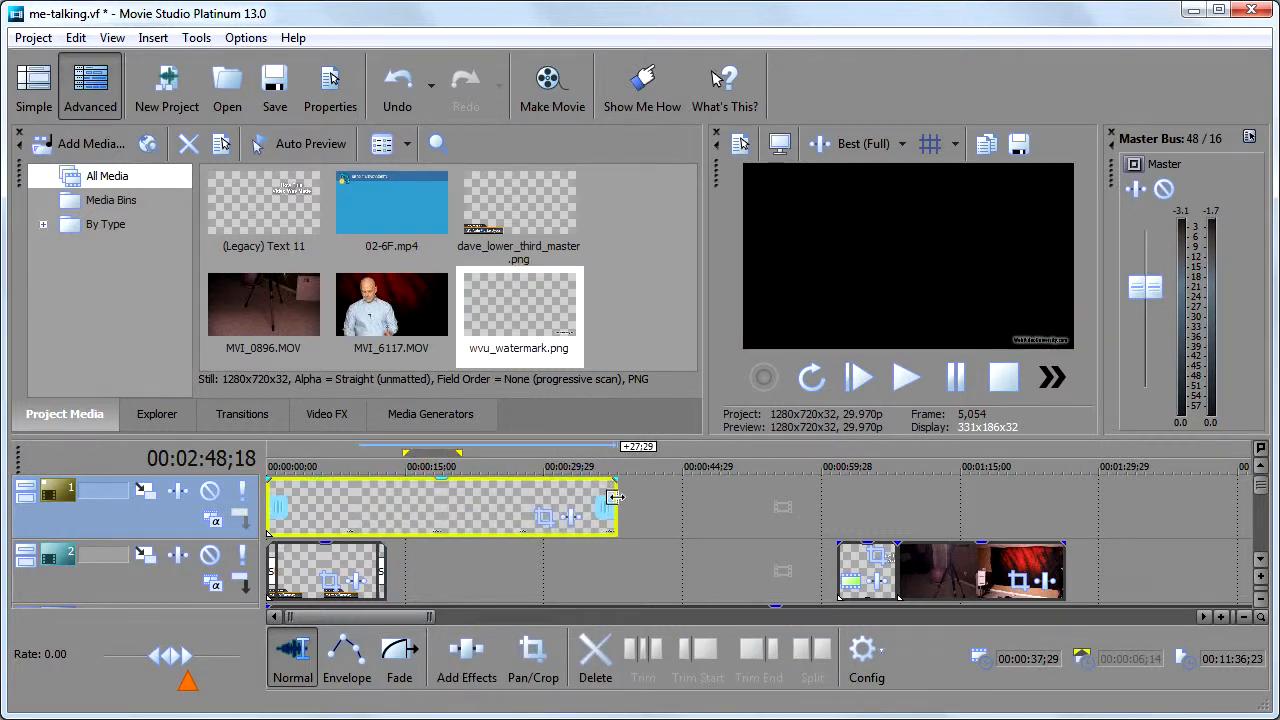
{"action": "left_click", "coordinate": [459, 507]}
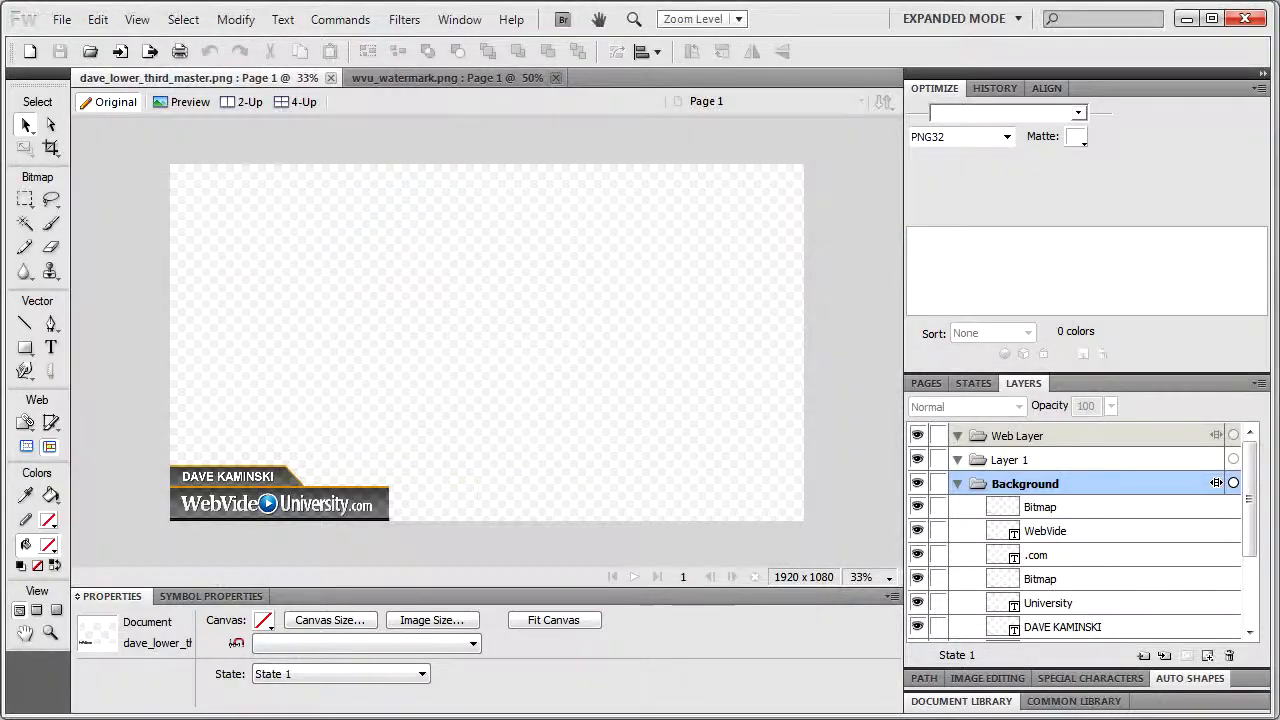
Switch to Fireworks and show the wvu_watermark.png document.
{"action": "left_click", "coordinate": [384, 77]}
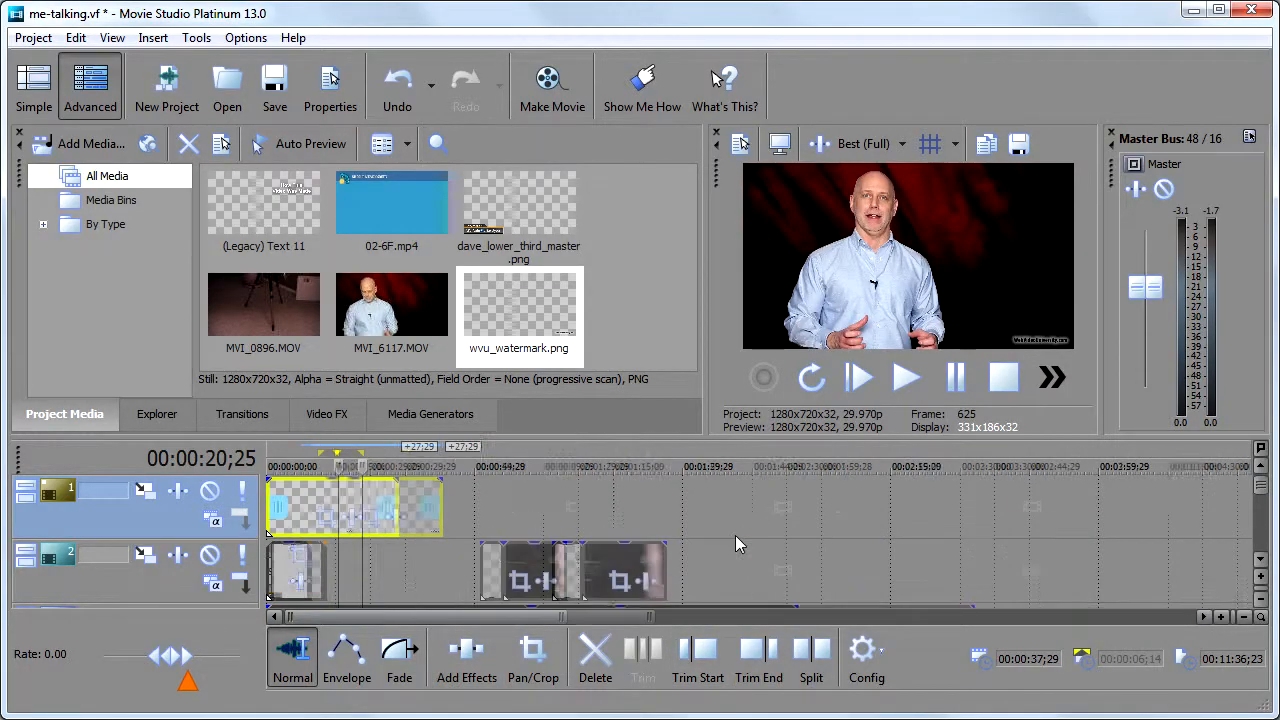
Extend the watermark event on track 1 to the end of the project, for a length of 00:11:36;24.
{"action": "scroll", "coordinate": [735, 535], "scroll_direction": "down", "scroll_amount": 6}
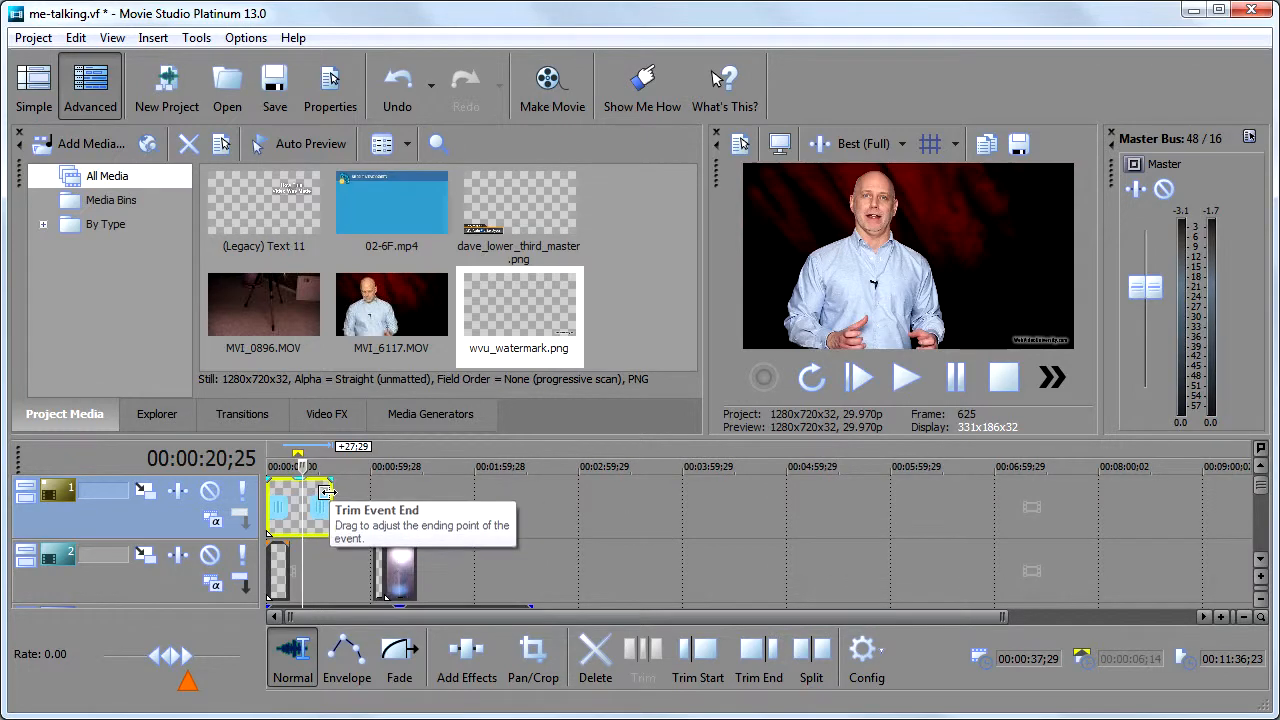
{"action": "left_click_drag", "start_coordinate": [330, 500], "coordinate": [1050, 500]}
{"action": "scroll", "coordinate": [960, 512], "scroll_direction": "down", "scroll_amount": 1}
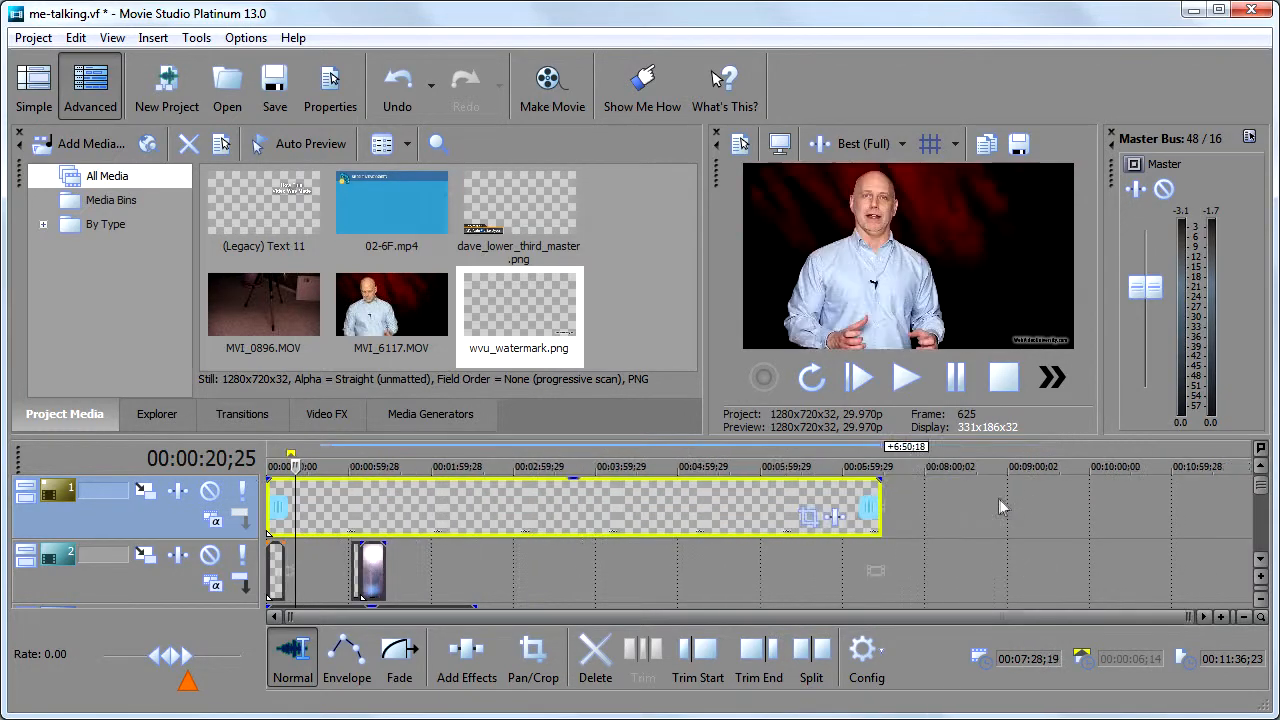
{"action": "left_click_drag", "start_coordinate": [876, 495], "coordinate": [1152, 490]}
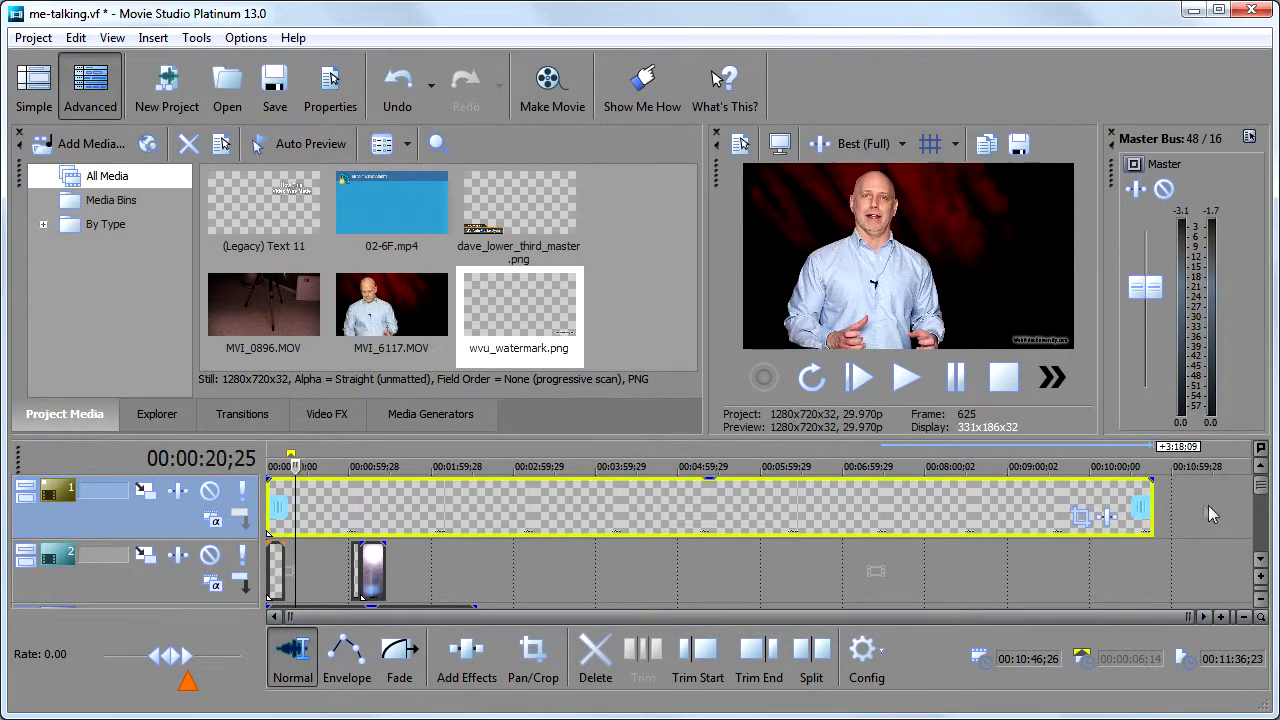
{"action": "left_click_drag", "start_coordinate": [1152, 489], "coordinate": [1214, 494]}
Compare the watermark's end with the end of 02-6F.mp4, and preview the watermark at three points along that clip.
{"action": "left_click", "coordinate": [1260, 562]}
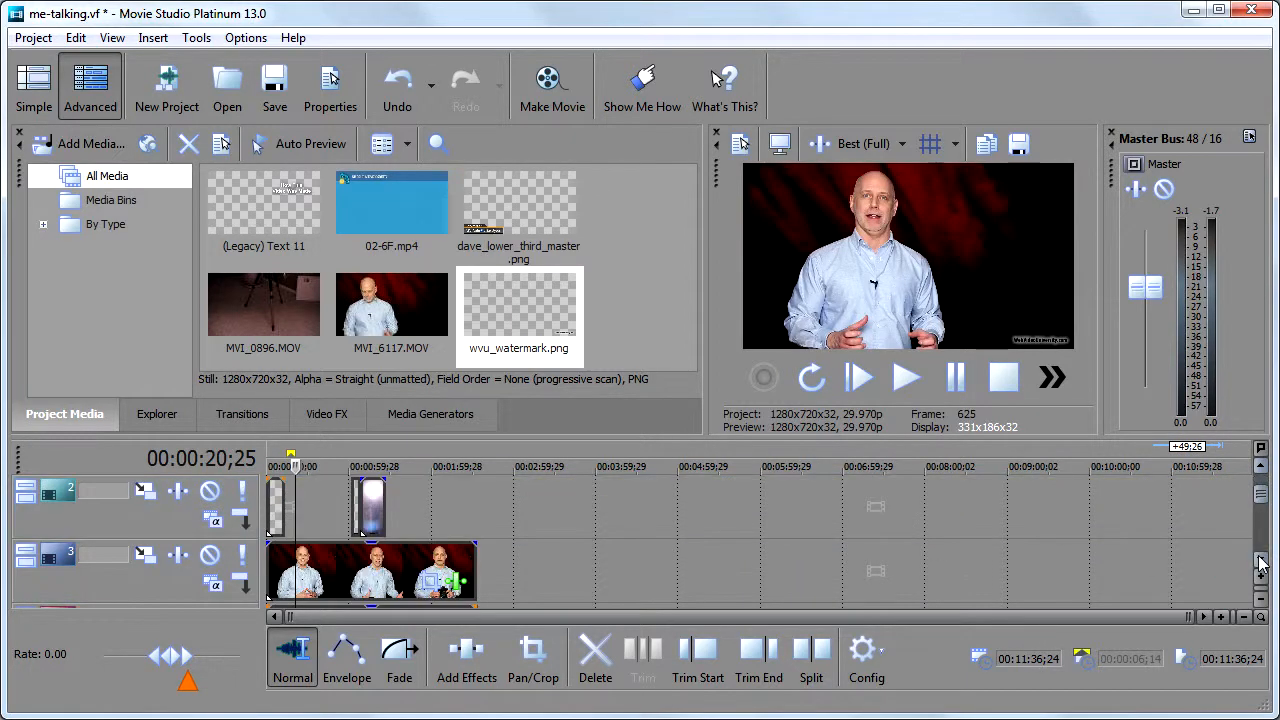
{"action": "left_click", "coordinate": [1260, 562]}
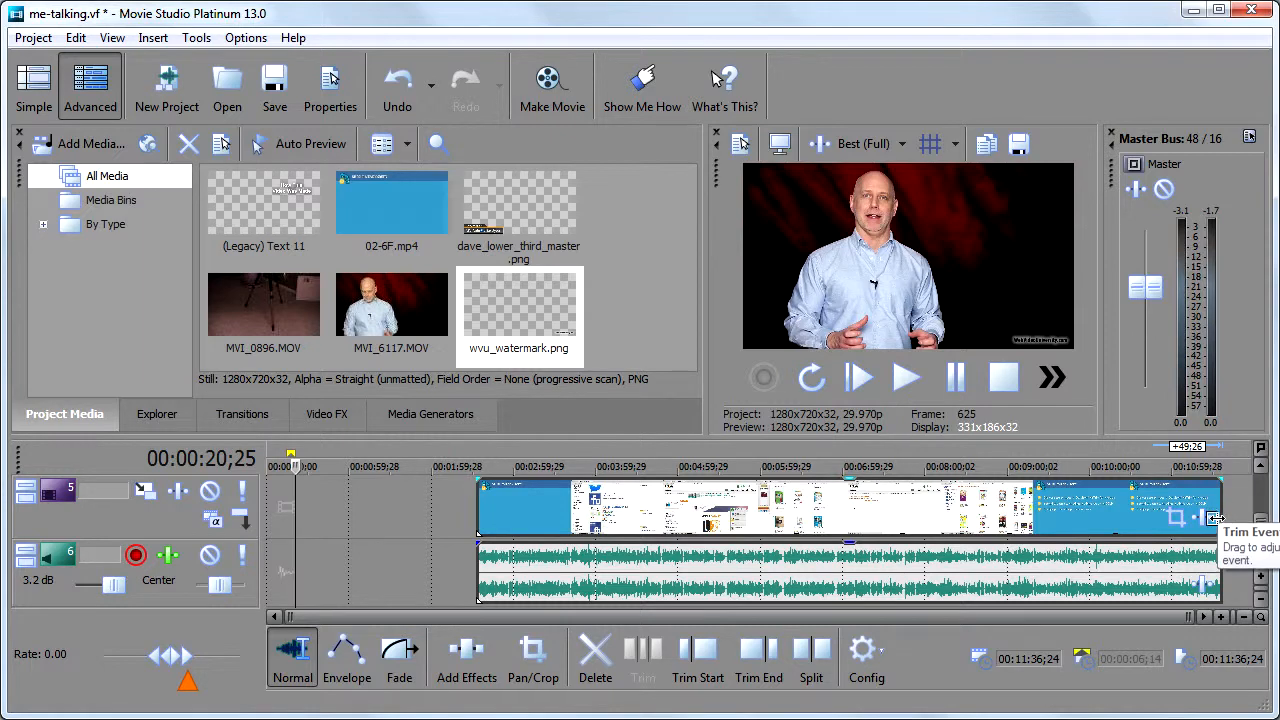
{"action": "left_click", "coordinate": [1262, 474]}
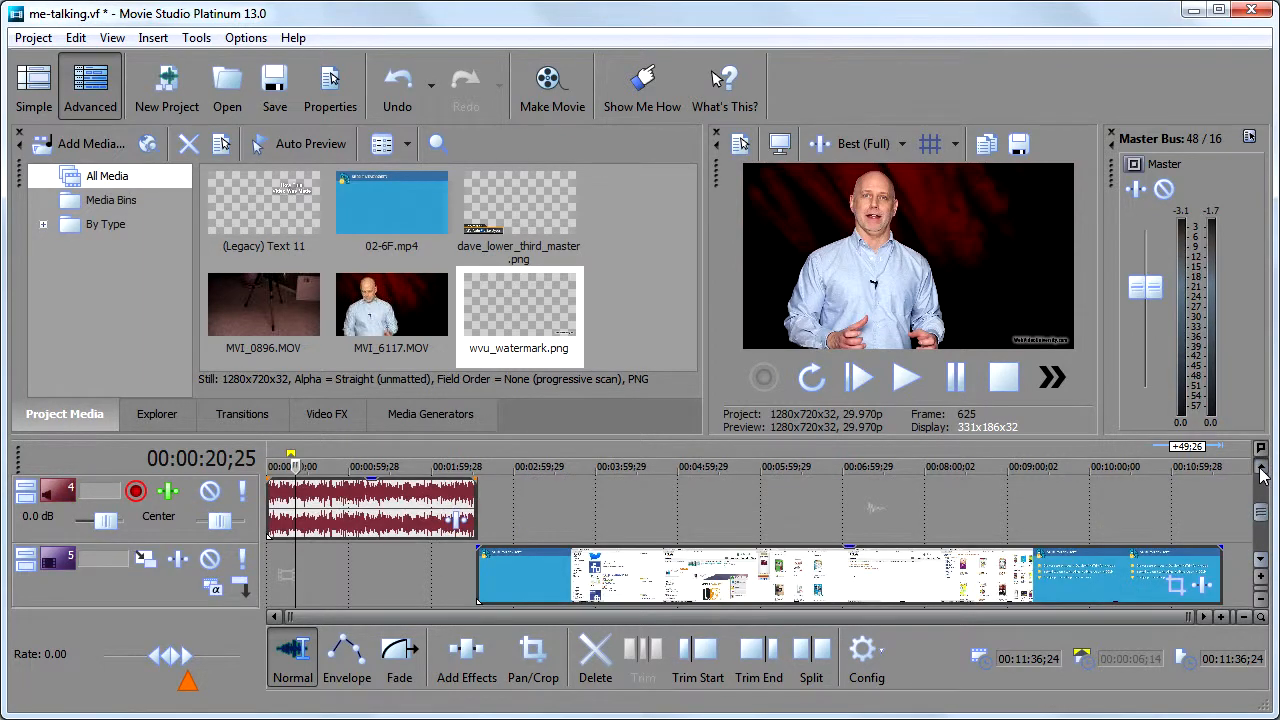
{"action": "left_click", "coordinate": [1262, 474]}
{"action": "left_click", "coordinate": [1107, 578]}
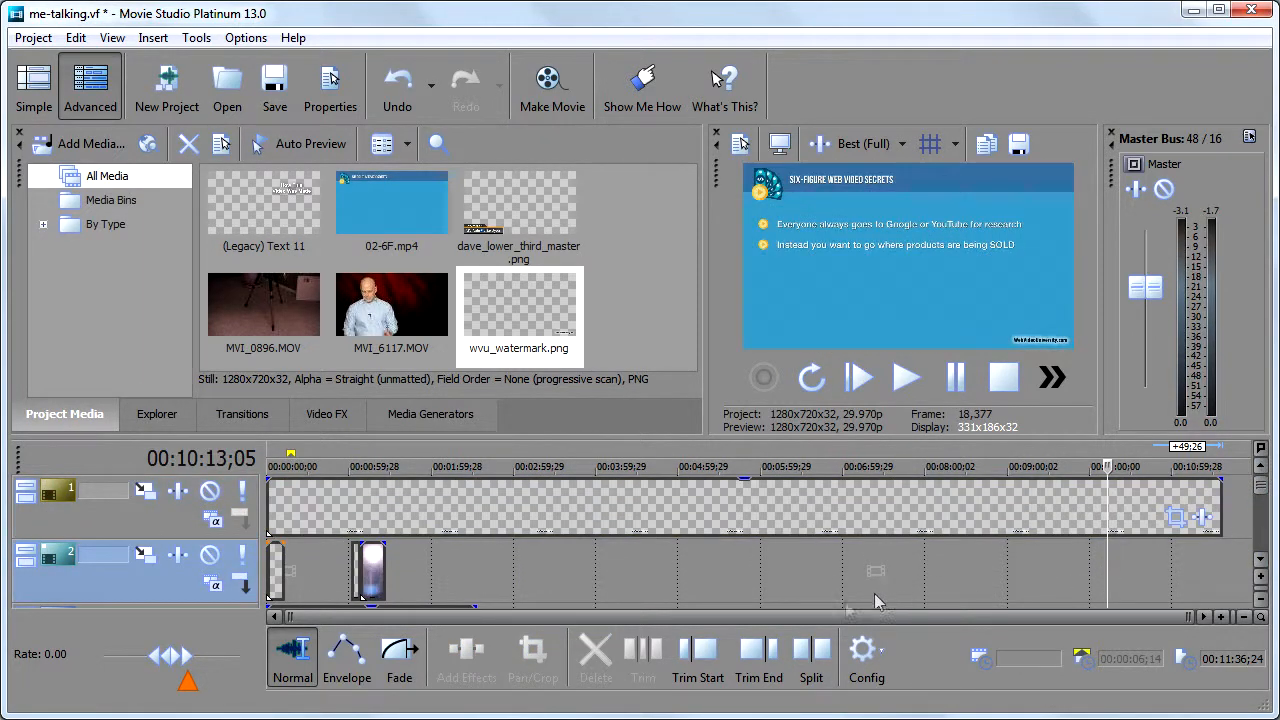
{"action": "left_click", "coordinate": [793, 578]}
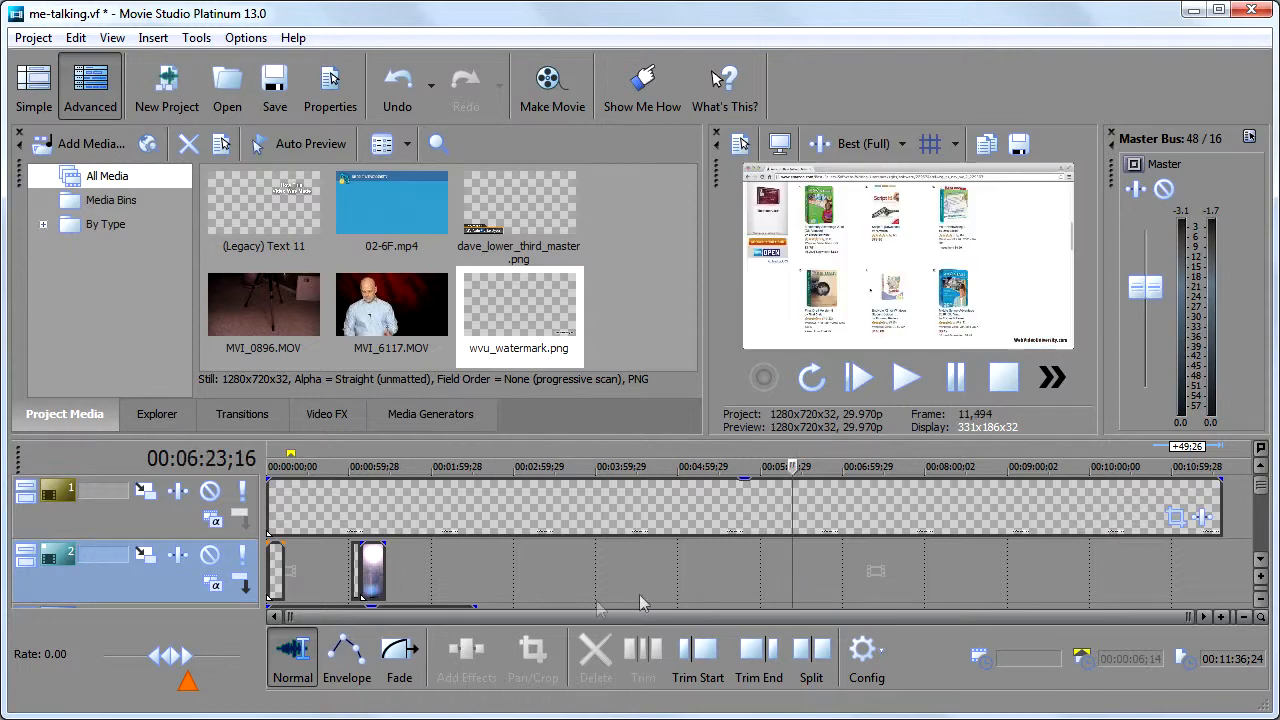
{"action": "left_click", "coordinate": [505, 578]}
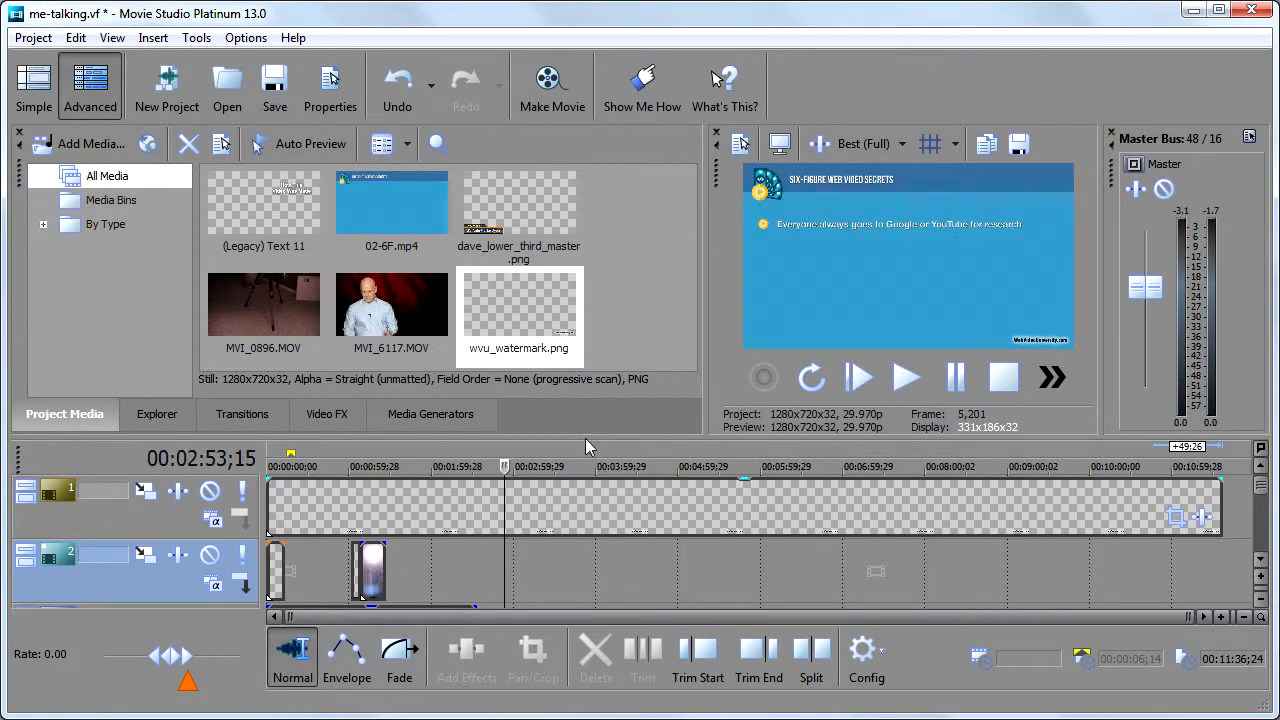
Enlarge the timeline area to show more tracks, and save the project.
{"action": "left_click_drag", "start_coordinate": [585, 436], "coordinate": [586, 198]}
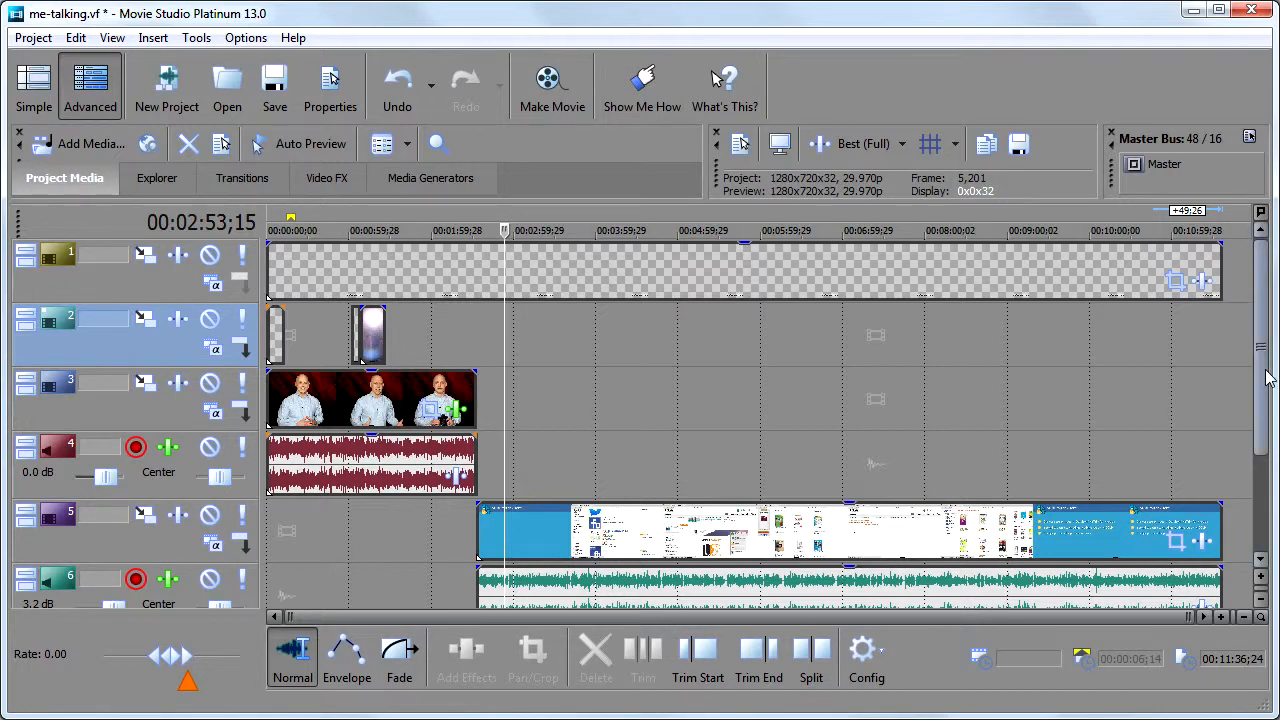
{"action": "left_click", "coordinate": [30, 38]}
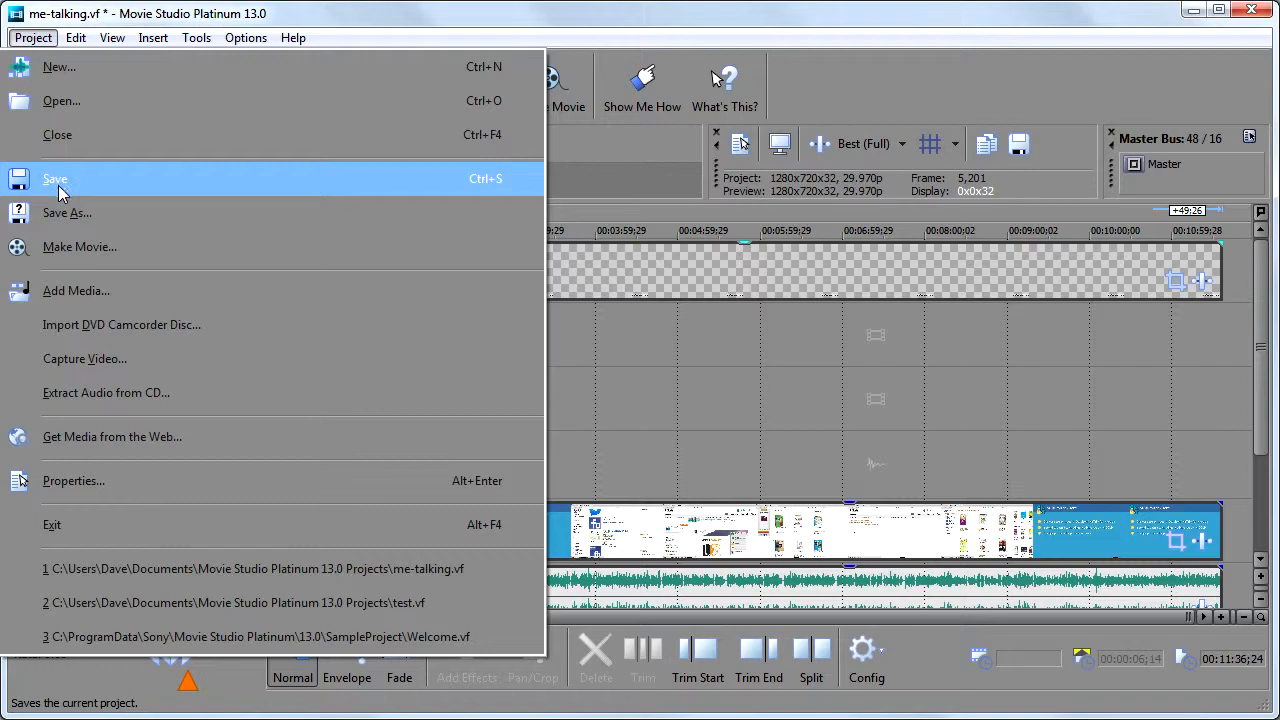
{"action": "left_click", "coordinate": [56, 180]}
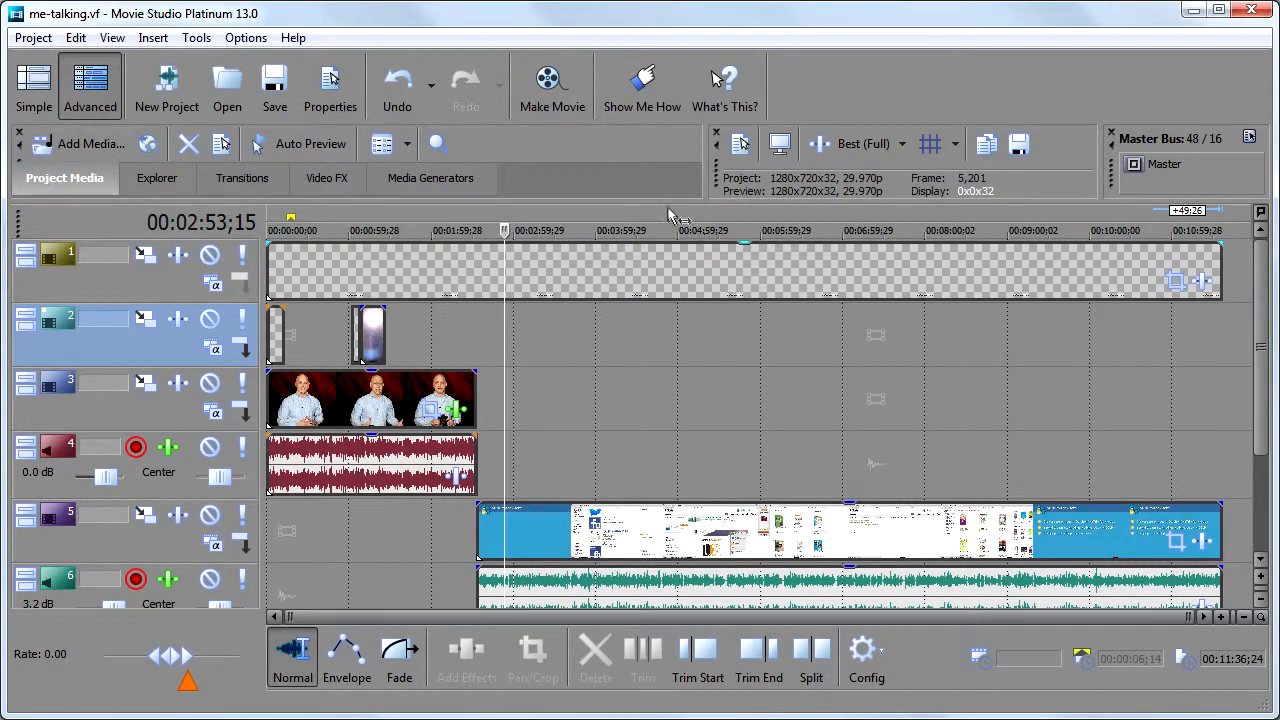
Restore the preview area, set up a movie export to the hard drive in MP4 format, and open its advanced options.
{"action": "left_click_drag", "start_coordinate": [664, 202], "coordinate": [700, 488]}
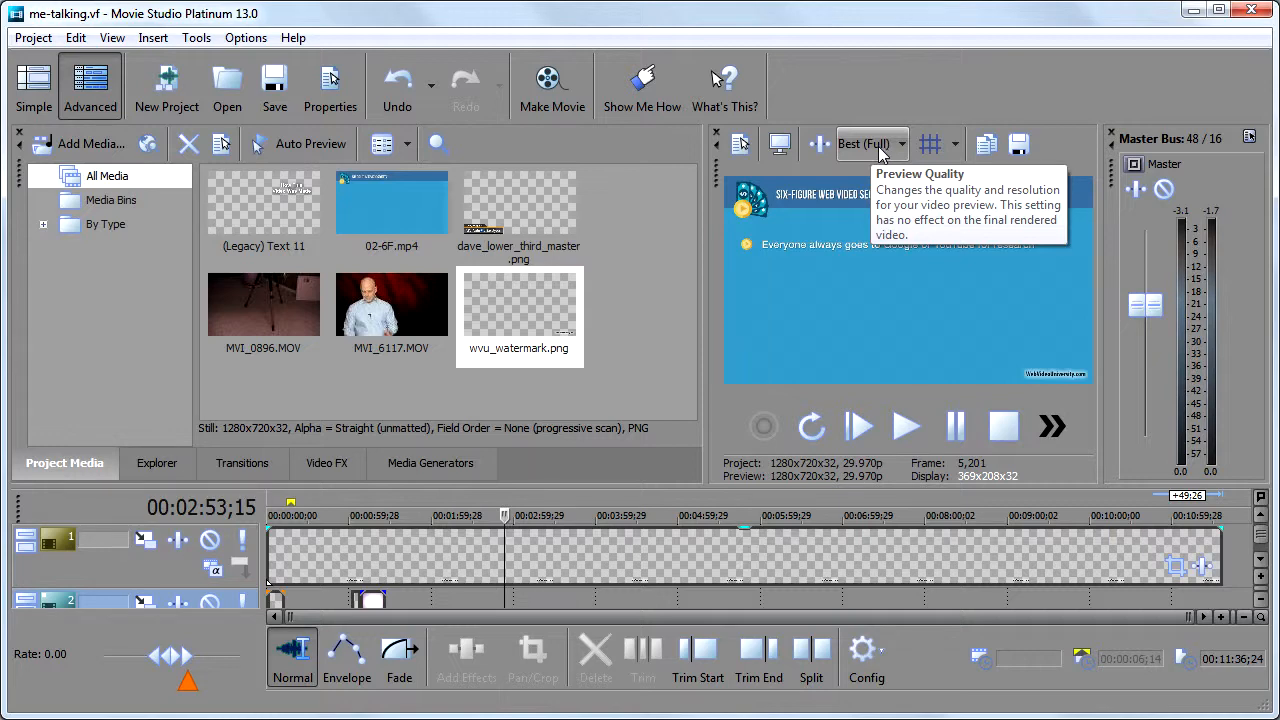
{"action": "left_click", "coordinate": [555, 88]}
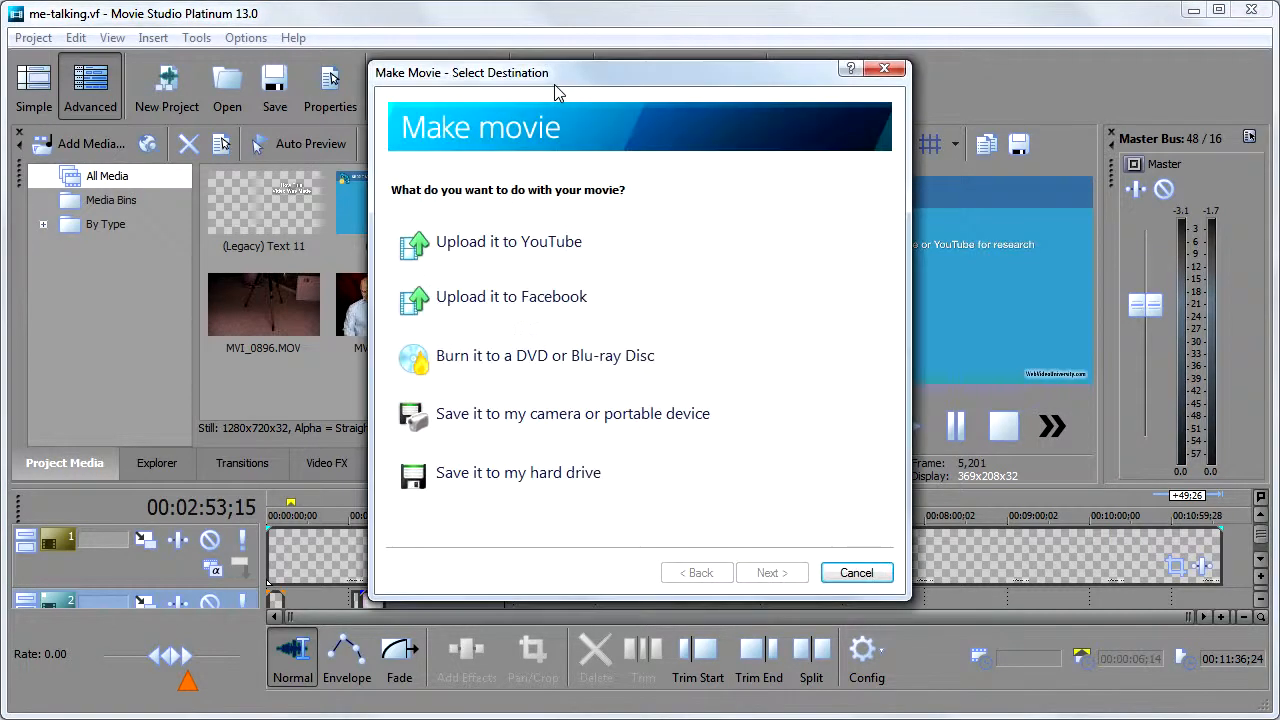
{"action": "left_click", "coordinate": [550, 474]}
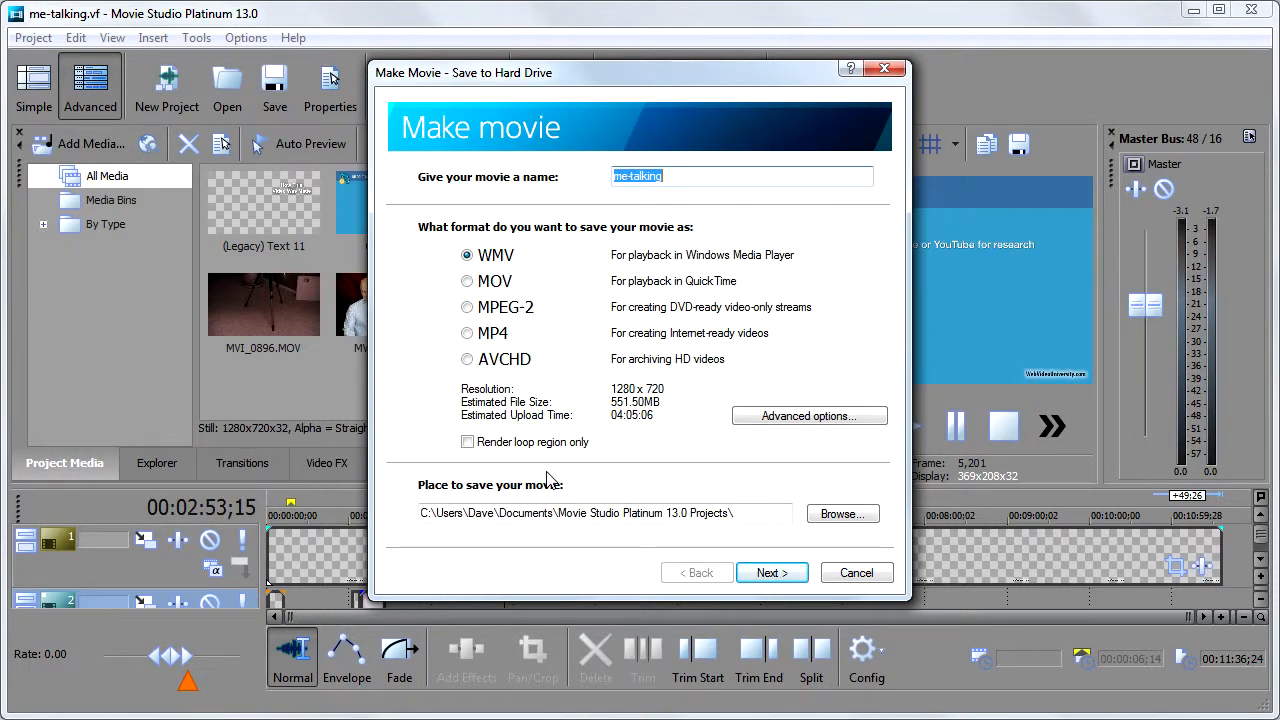
{"action": "left_click", "coordinate": [469, 335]}
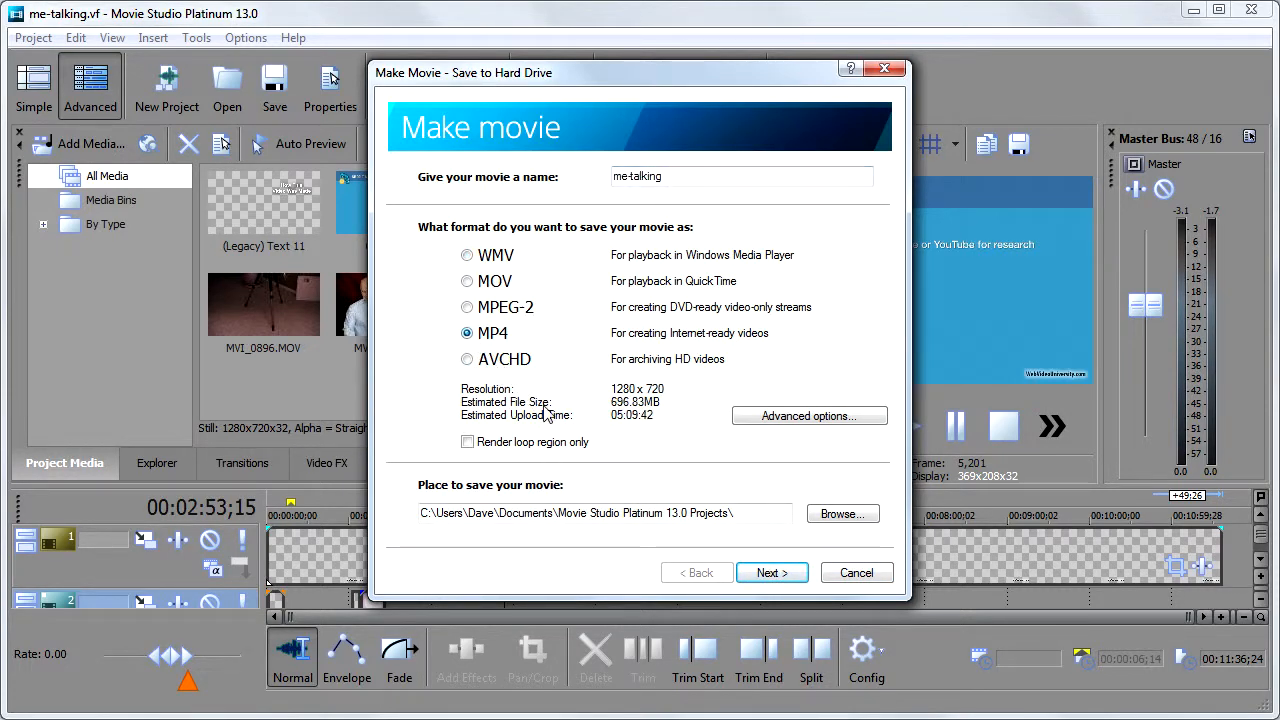
{"action": "left_click", "coordinate": [784, 414]}
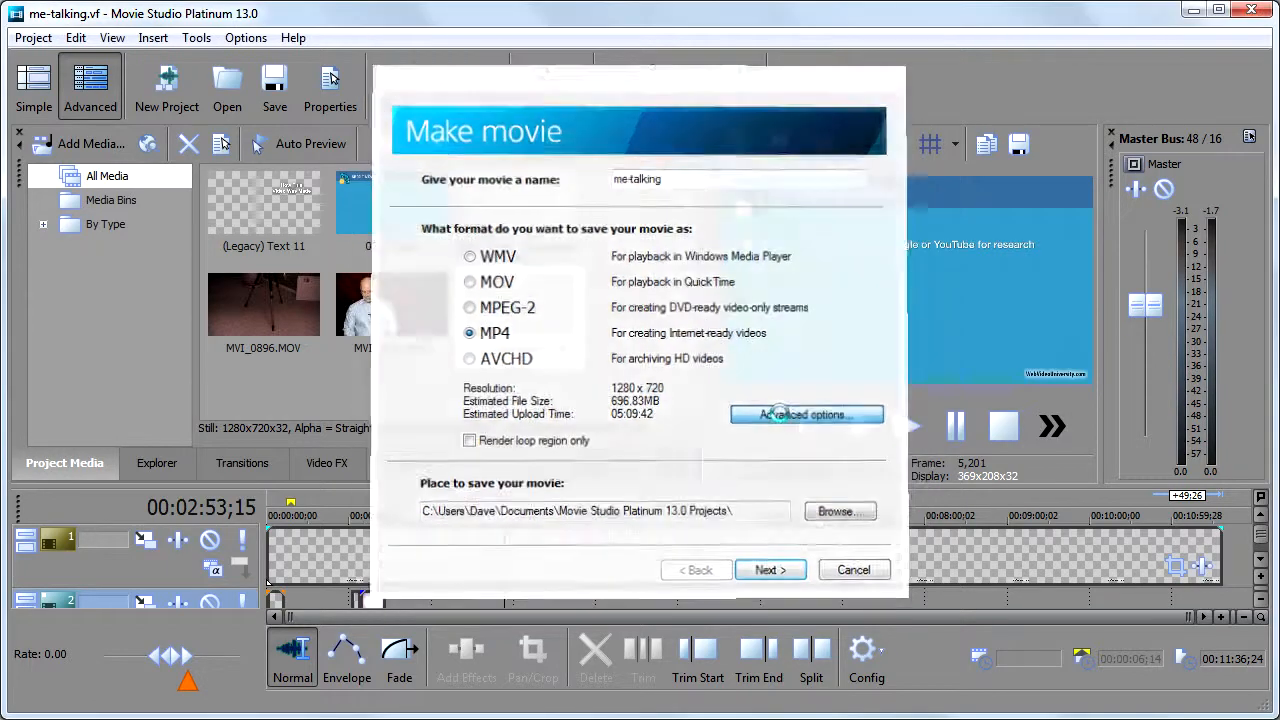